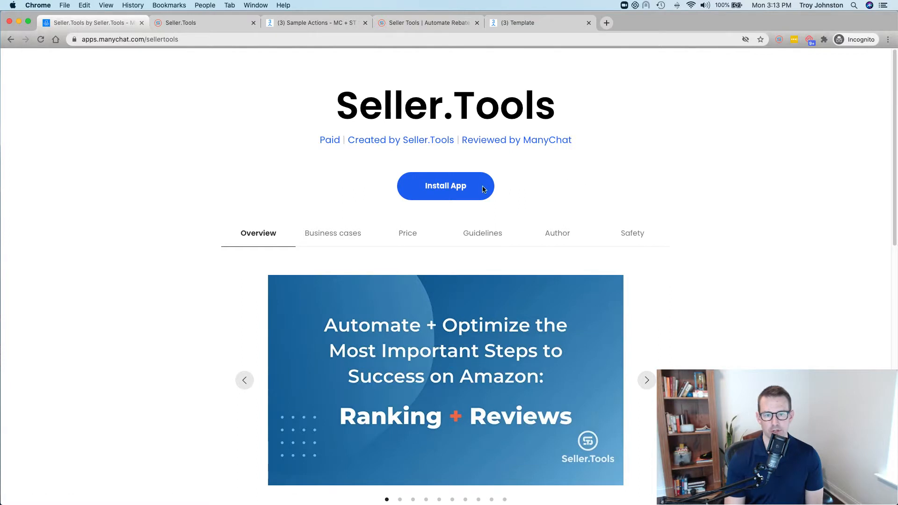
- Install the Seller.Tools app on the "To Test is to Truly Live" account and open its app settings
{"action": "left_click", "coordinate": [481, 189]}
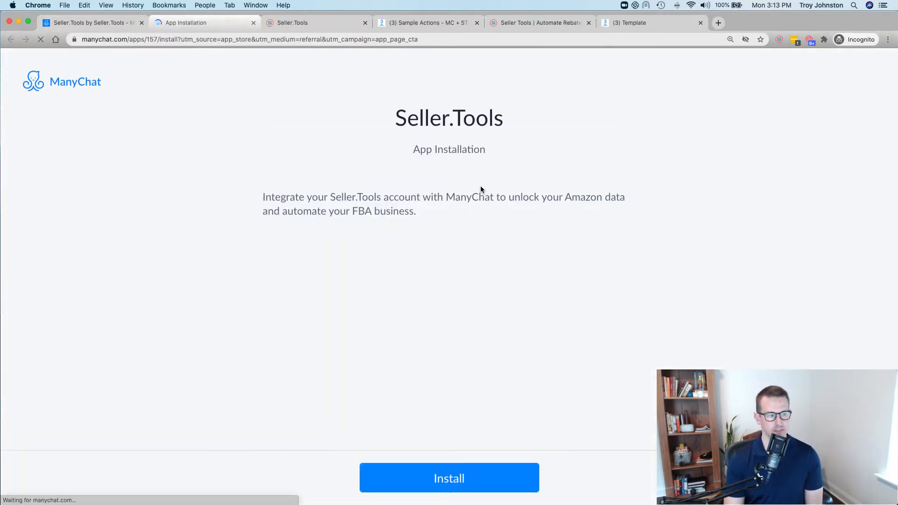
{"action": "left_click", "coordinate": [470, 477]}
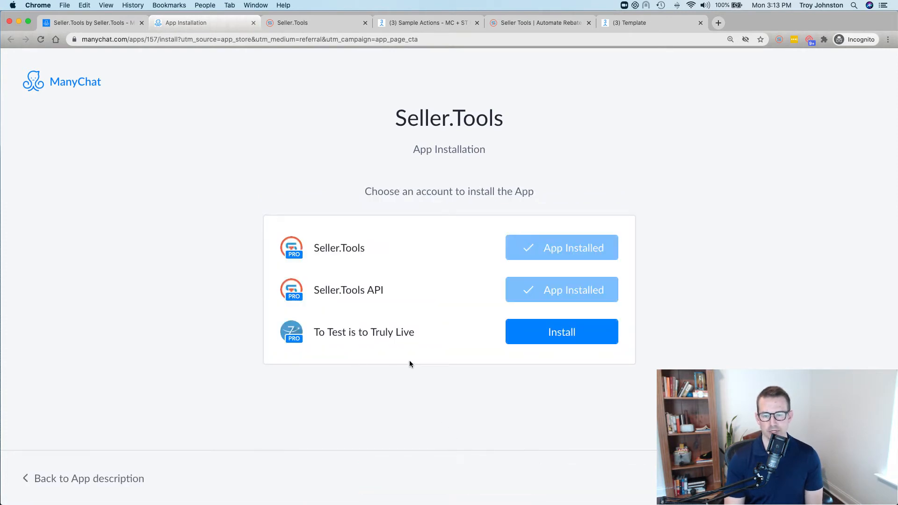
{"action": "left_click", "coordinate": [536, 343]}
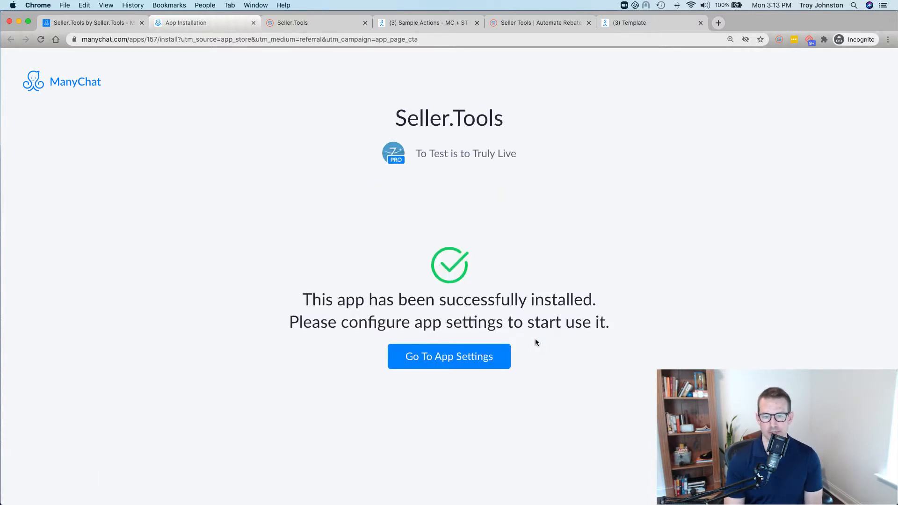
{"action": "left_click", "coordinate": [447, 358]}
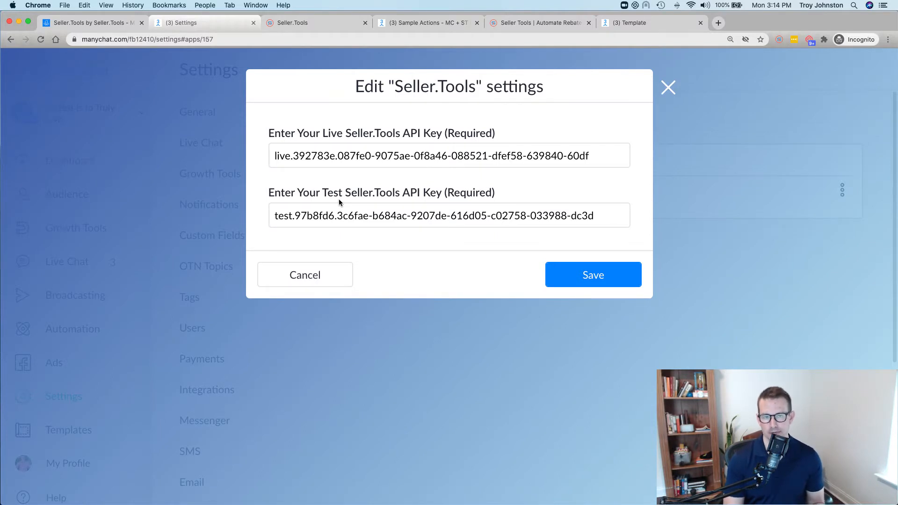
- Check the live and test API keys in Seller.Tools, and save the Seller.Tools app settings in ManyChat
{"action": "left_click", "coordinate": [331, 25]}
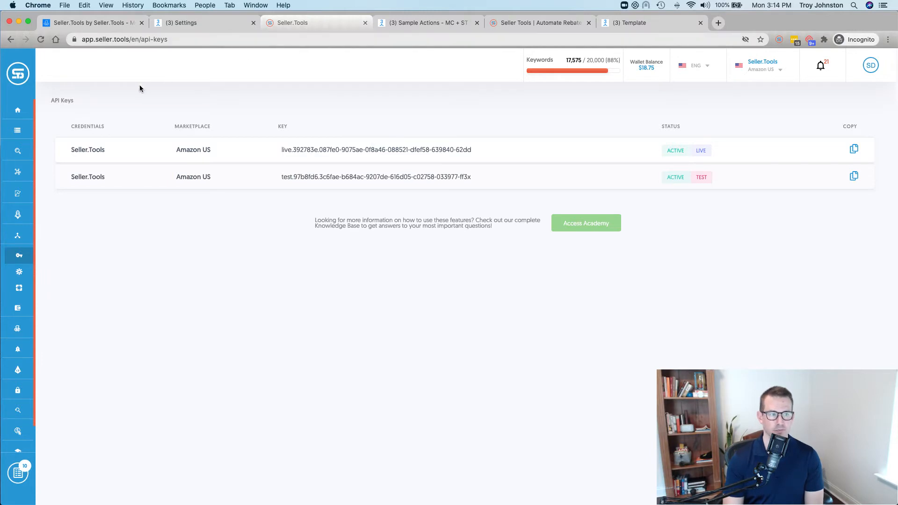
{"action": "mouse_move", "coordinate": [30, 107]}
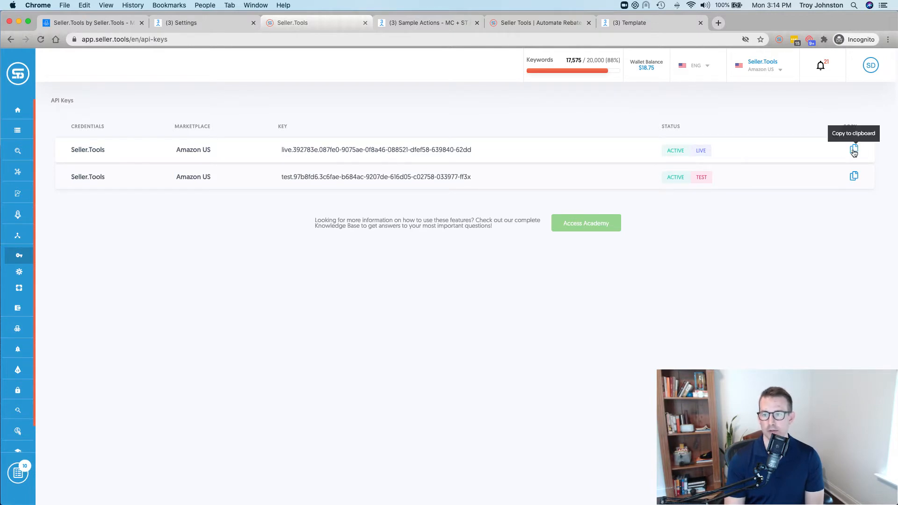
{"action": "left_click", "coordinate": [207, 24]}
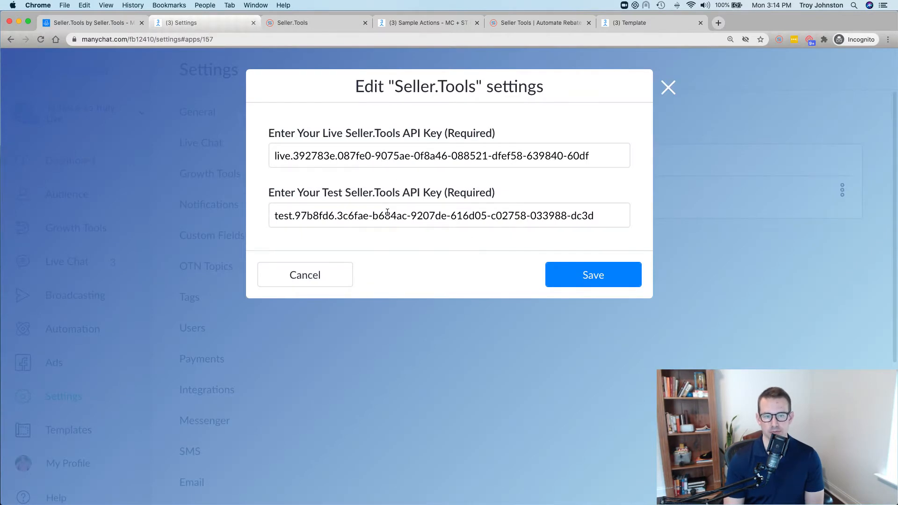
{"action": "left_click", "coordinate": [623, 284]}
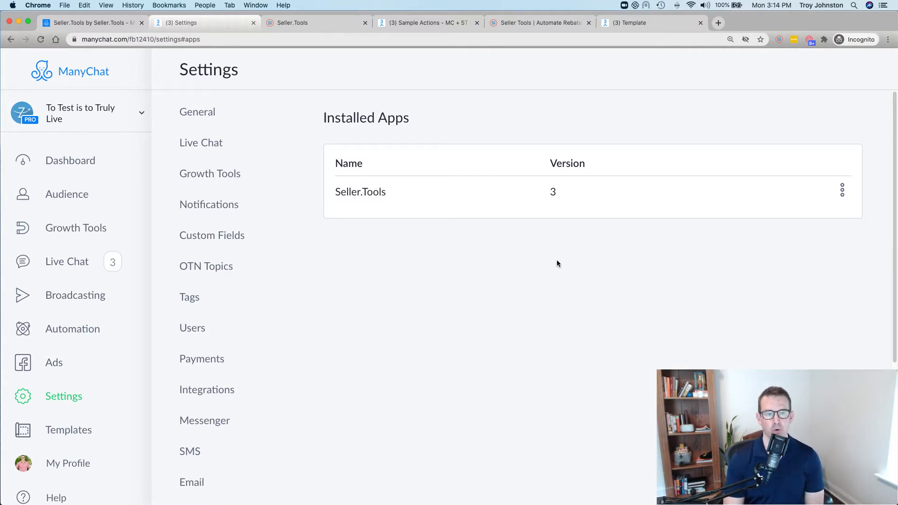
- In the Sample Actions flow, add an Actions step beneath the "S.T. App - Action" note
{"action": "left_click", "coordinate": [401, 28]}
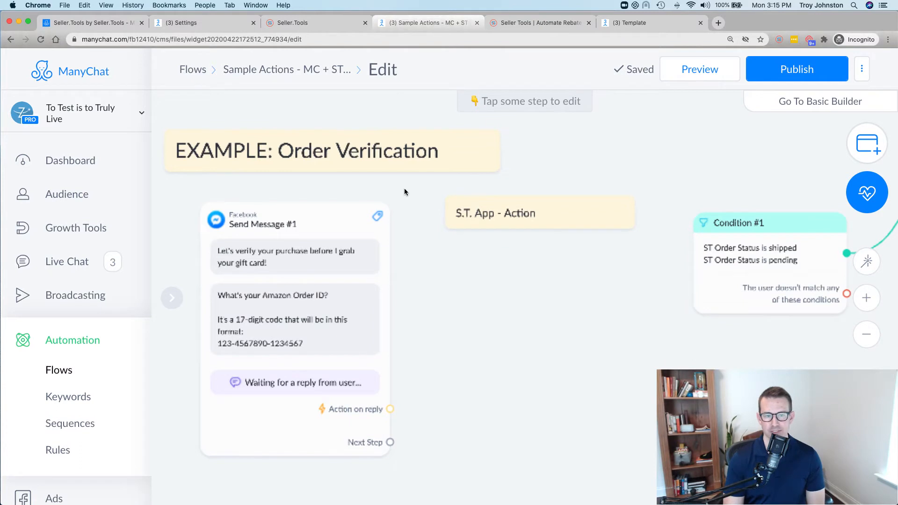
{"action": "mouse_move", "coordinate": [321, 234]}
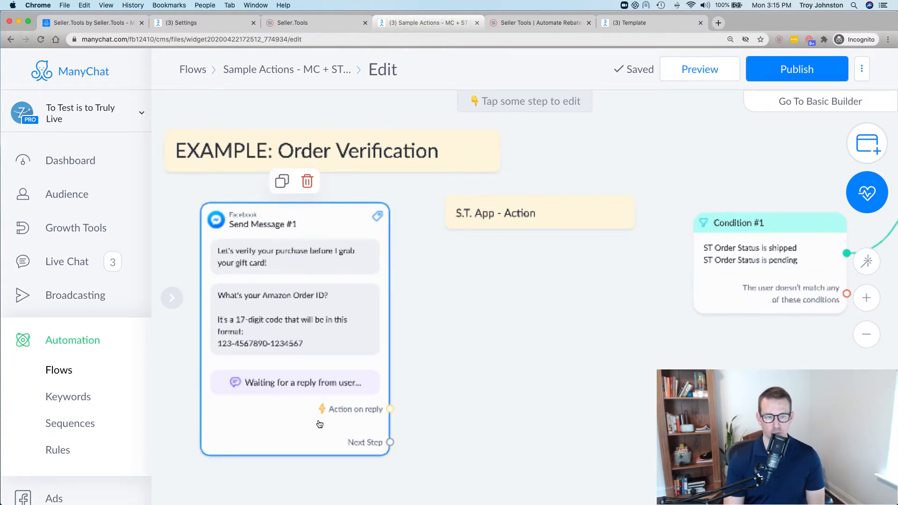
{"action": "scroll", "coordinate": [416, 334], "scroll_direction": "up", "scroll_amount": 3}
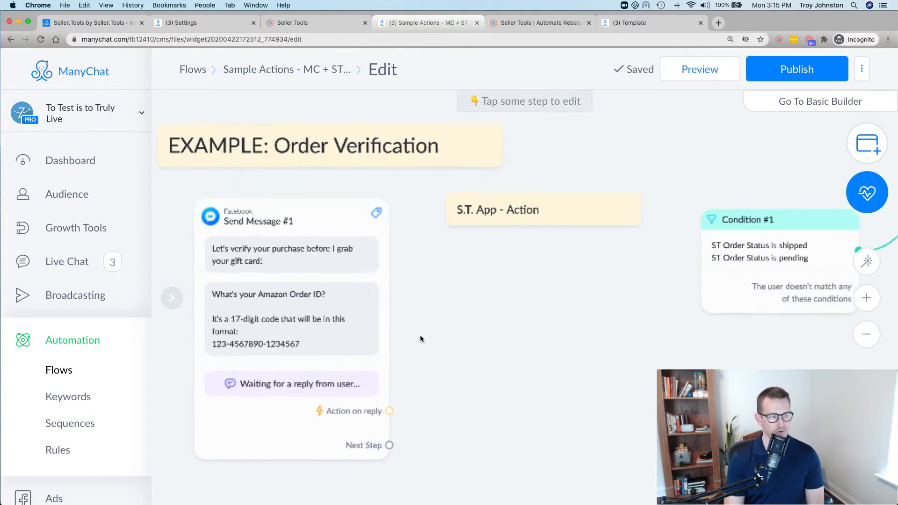
{"action": "mouse_move", "coordinate": [289, 318]}
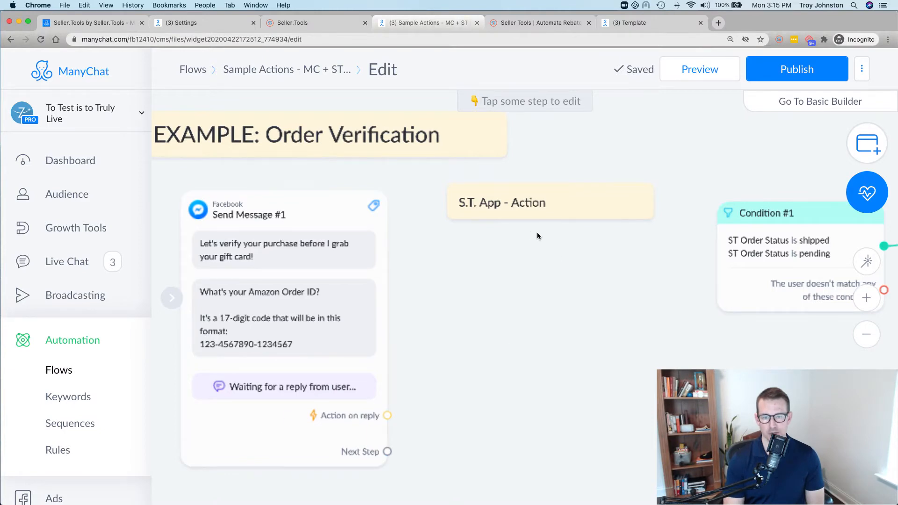
{"action": "scroll", "coordinate": [525, 270], "scroll_direction": "right", "scroll_amount": 2}
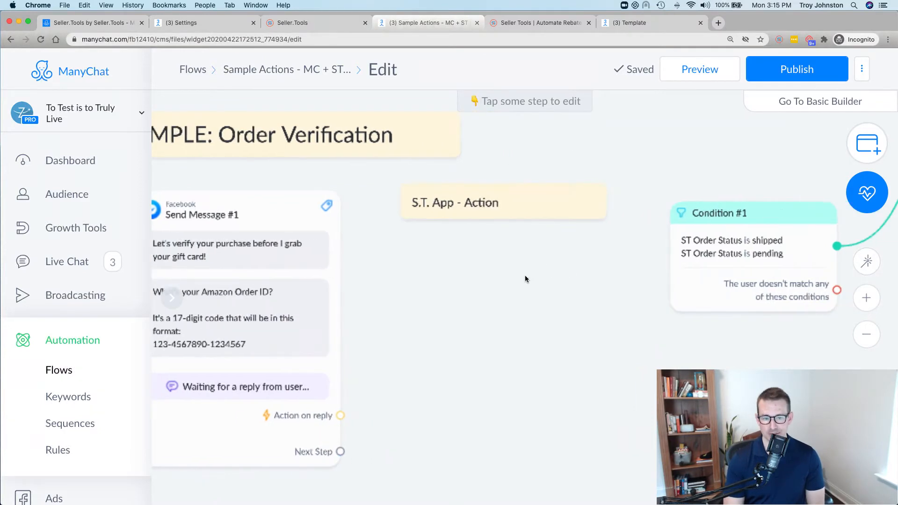
{"action": "scroll", "coordinate": [472, 278], "scroll_direction": "right", "scroll_amount": 1}
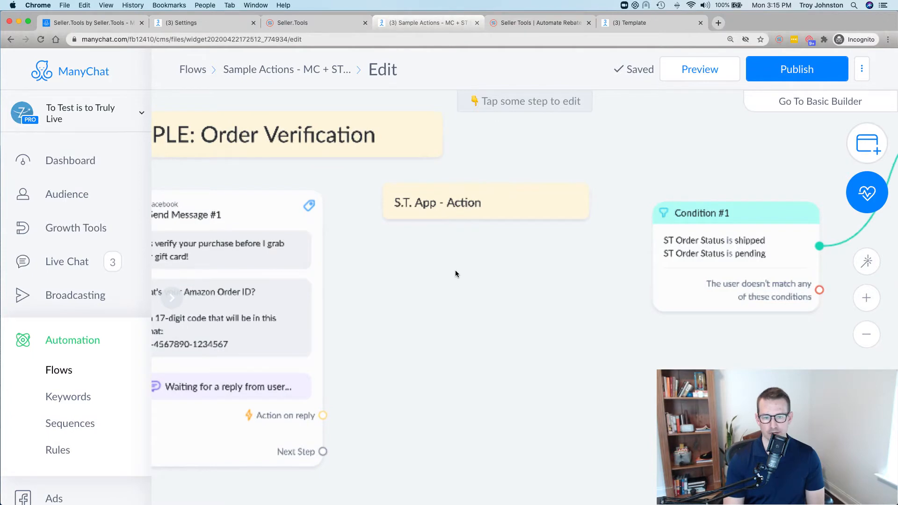
{"action": "left_click", "coordinate": [455, 271]}
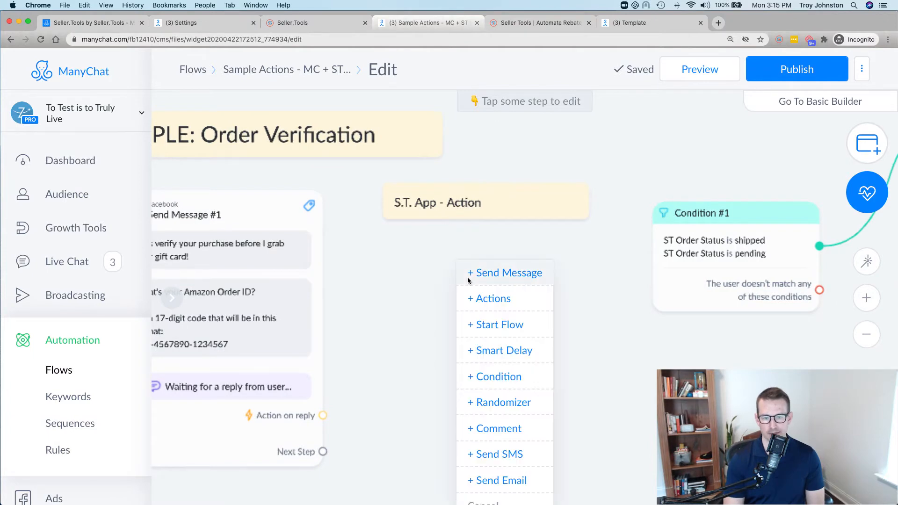
{"action": "left_click", "coordinate": [496, 301]}
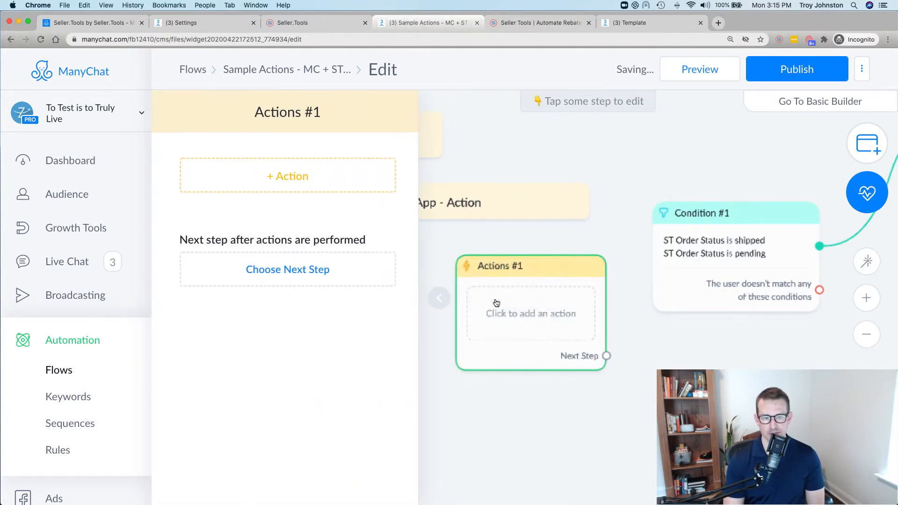
- Give the new Actions step the Seller.Tools action "Order: Get Order Status and Information"
{"action": "left_click", "coordinate": [306, 182]}
{"action": "scroll", "coordinate": [305, 243], "scroll_direction": "down", "scroll_amount": 10}
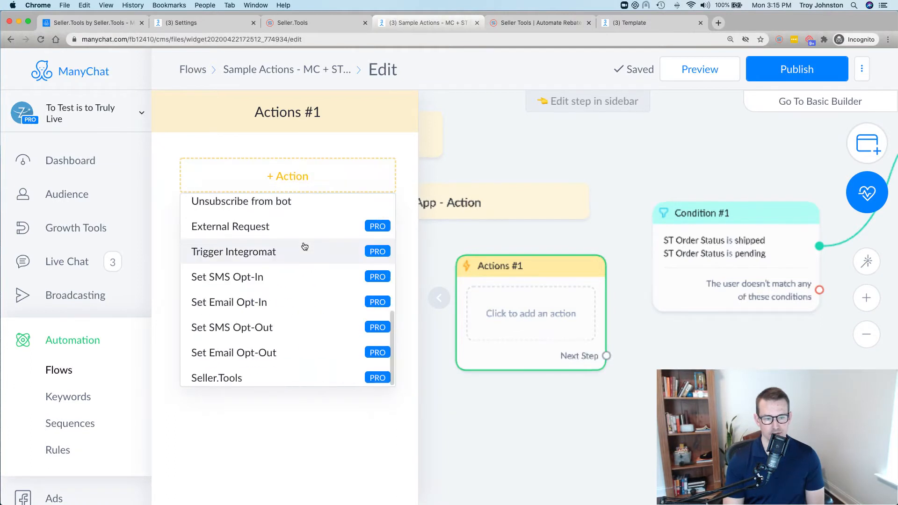
{"action": "left_click", "coordinate": [286, 382]}
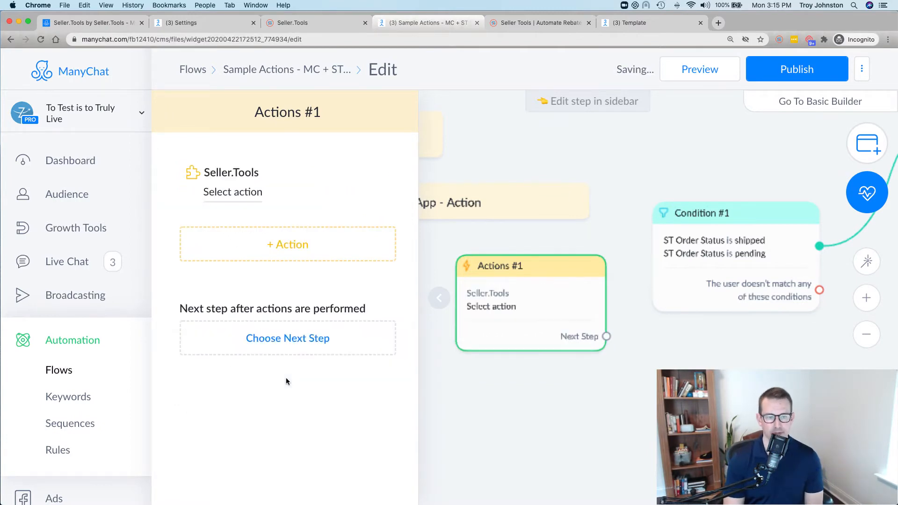
{"action": "left_click", "coordinate": [222, 196]}
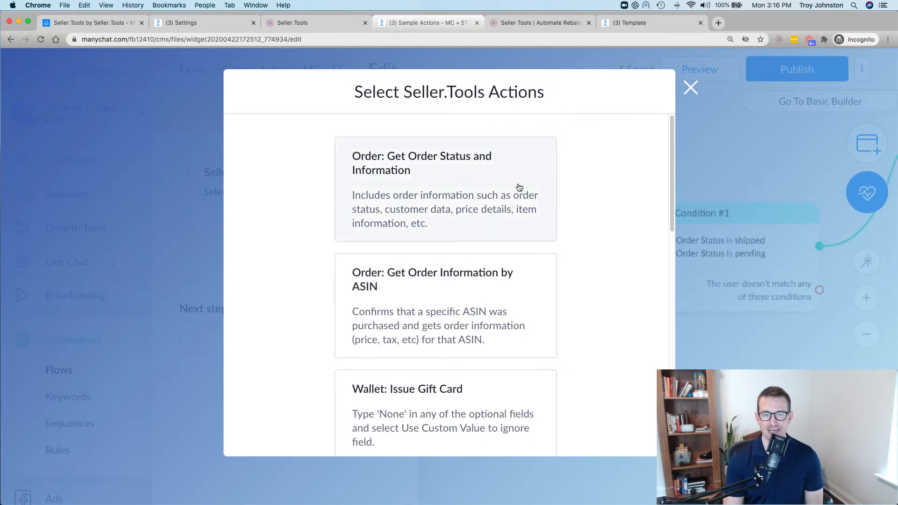
{"action": "left_click", "coordinate": [431, 189]}
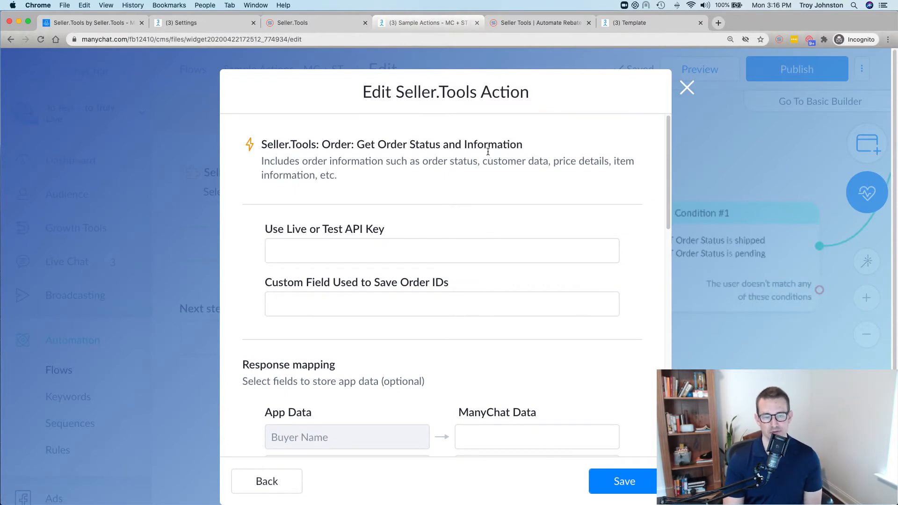
- Set the action to use the Seller.Tools Live API Key and ST Order ID as the custom field for saving order IDs
{"action": "scroll", "coordinate": [486, 159], "scroll_direction": "down", "scroll_amount": 1}
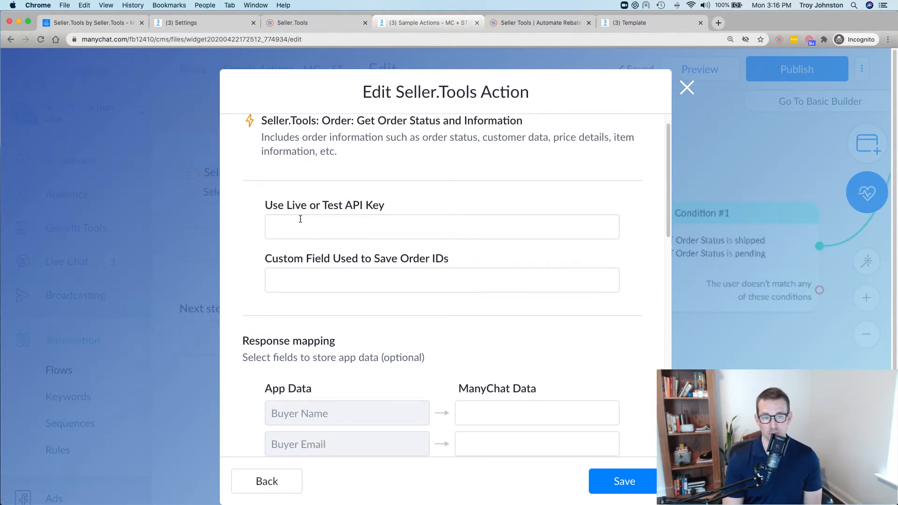
{"action": "left_click", "coordinate": [360, 229]}
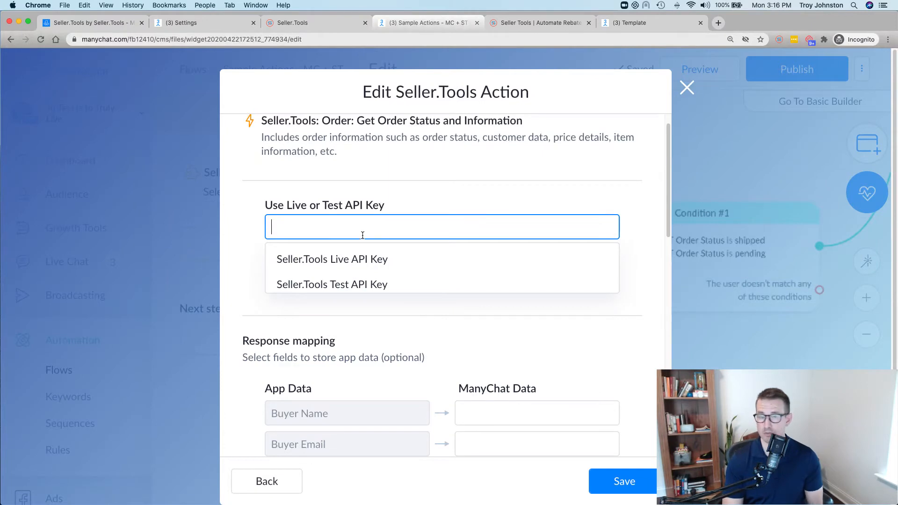
{"action": "left_click", "coordinate": [362, 260]}
{"action": "left_click", "coordinate": [370, 275]}
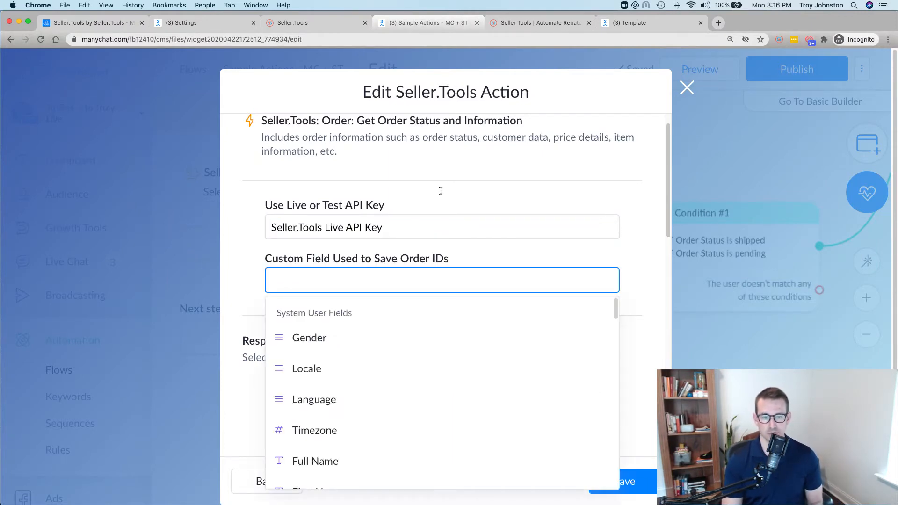
{"action": "type", "text": "ST "}
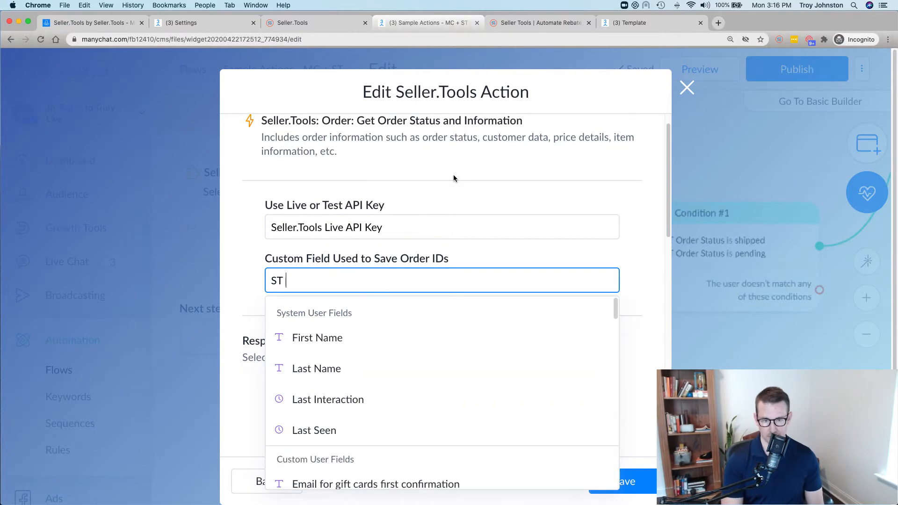
{"action": "type", "text": "Or"}
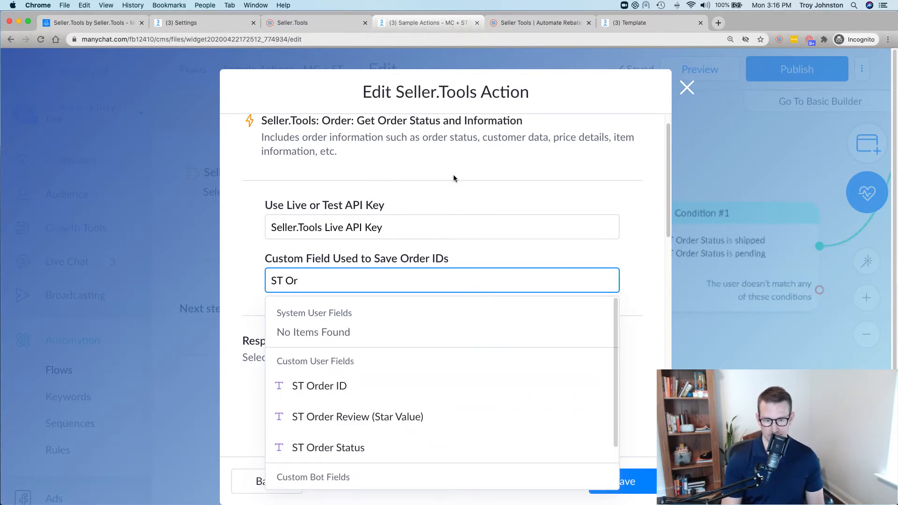
{"action": "type", "text": "der"}
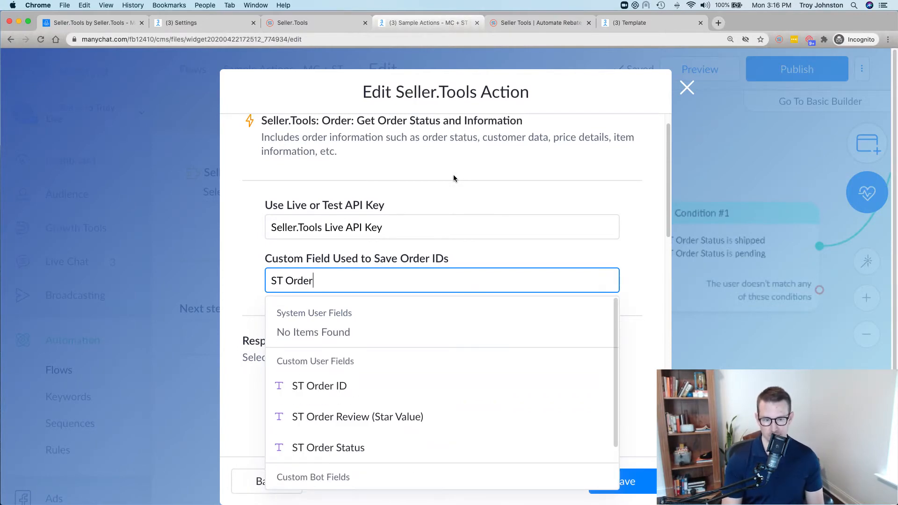
{"action": "left_click", "coordinate": [411, 383]}
- Try mapping Buyer Name to the ST Buyer Full Name custom field in the response mapping, and clear that mapping
{"action": "scroll", "coordinate": [658, 184], "scroll_direction": "down", "scroll_amount": 3}
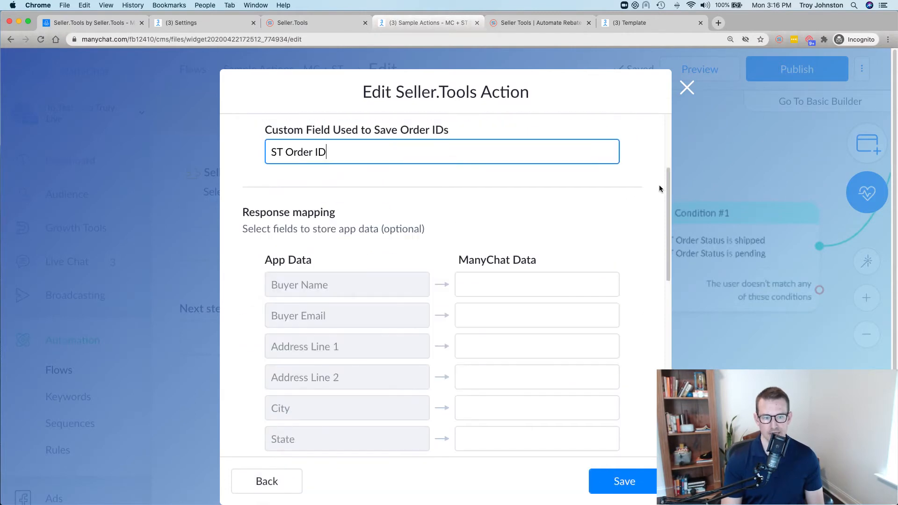
{"action": "scroll", "coordinate": [658, 186], "scroll_direction": "down", "scroll_amount": 2}
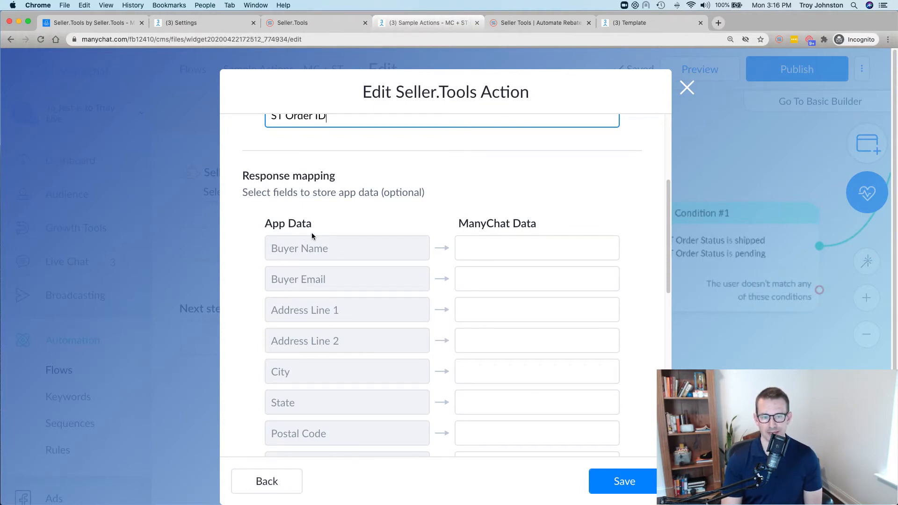
{"action": "left_click", "coordinate": [528, 247]}
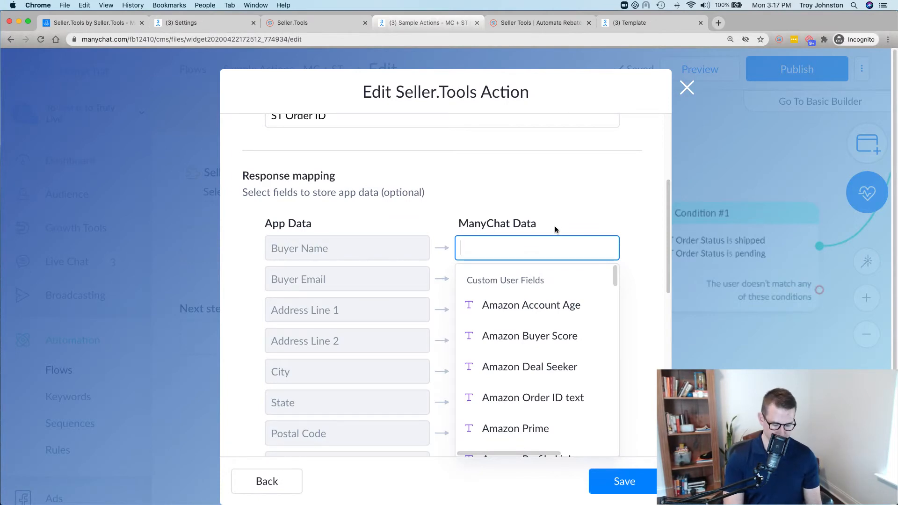
{"action": "type", "text": "Buyer"}
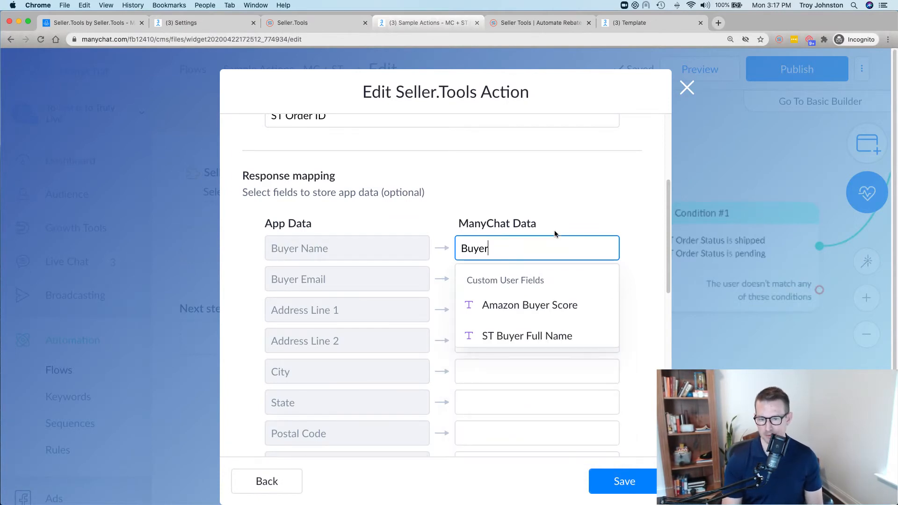
{"action": "left_click", "coordinate": [559, 328]}
{"action": "left_click", "coordinate": [621, 210]}
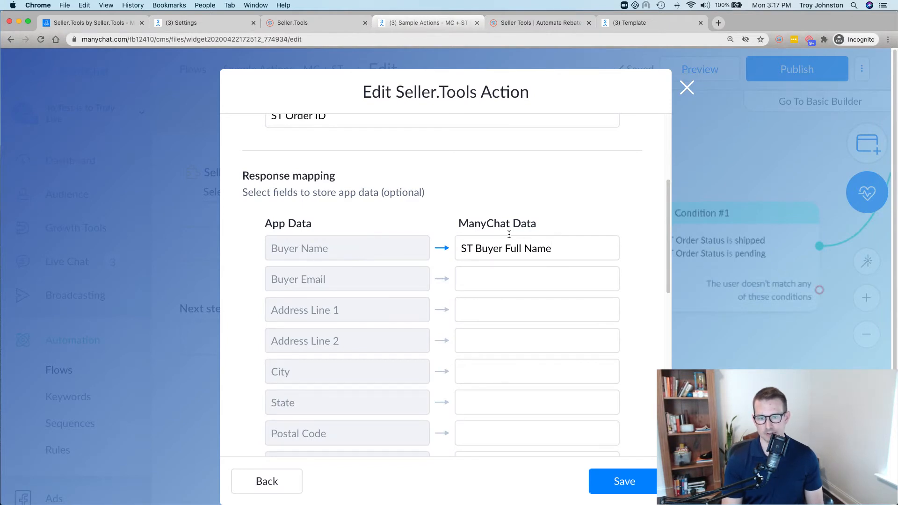
{"action": "scroll", "coordinate": [652, 237], "scroll_direction": "down", "scroll_amount": 1}
{"action": "left_click", "coordinate": [561, 245]}
{"action": "key", "text": "BackSpace"}
{"action": "left_click", "coordinate": [649, 214]}
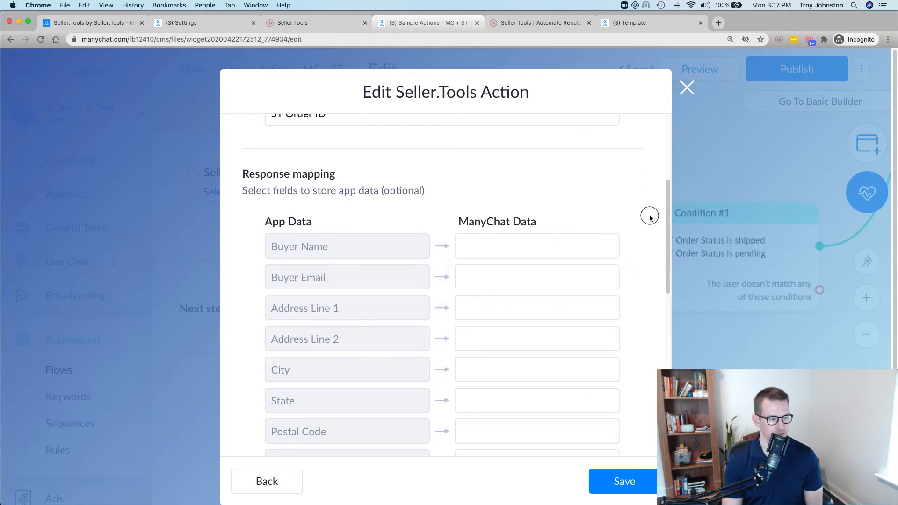
- Map the Order Status response to the ST Order Status custom field and save the Seller.Tools action
{"action": "scroll", "coordinate": [649, 214], "scroll_direction": "down", "scroll_amount": 2}
{"action": "scroll", "coordinate": [649, 216], "scroll_direction": "down", "scroll_amount": 5}
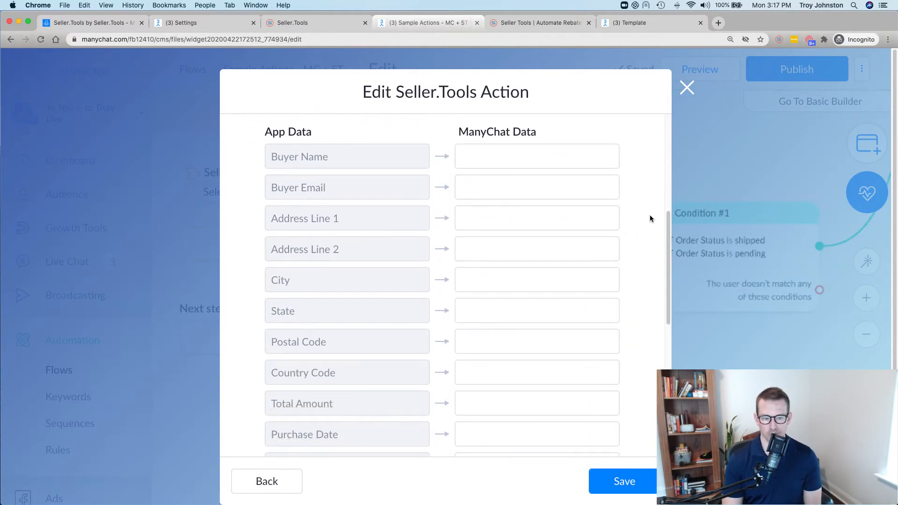
{"action": "scroll", "coordinate": [649, 219], "scroll_direction": "down", "scroll_amount": 5}
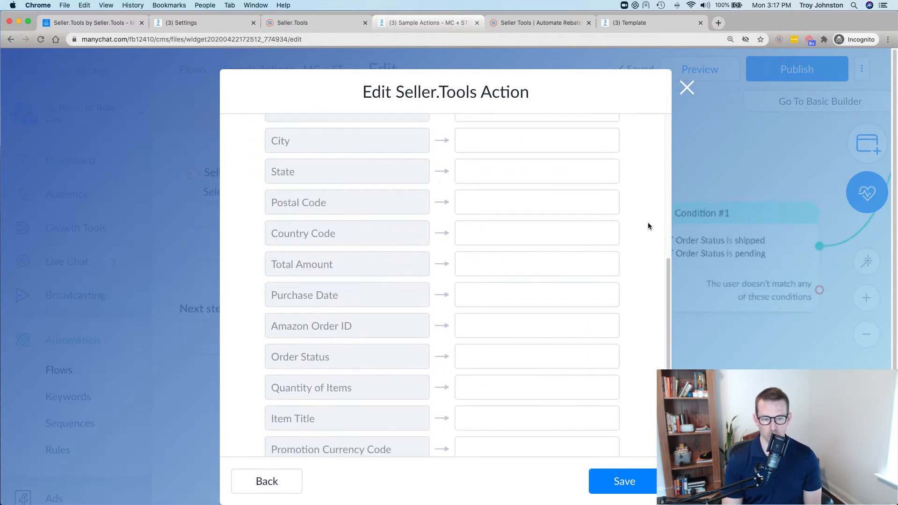
{"action": "left_click", "coordinate": [503, 324]}
{"action": "type", "text": "ST Order Status"}
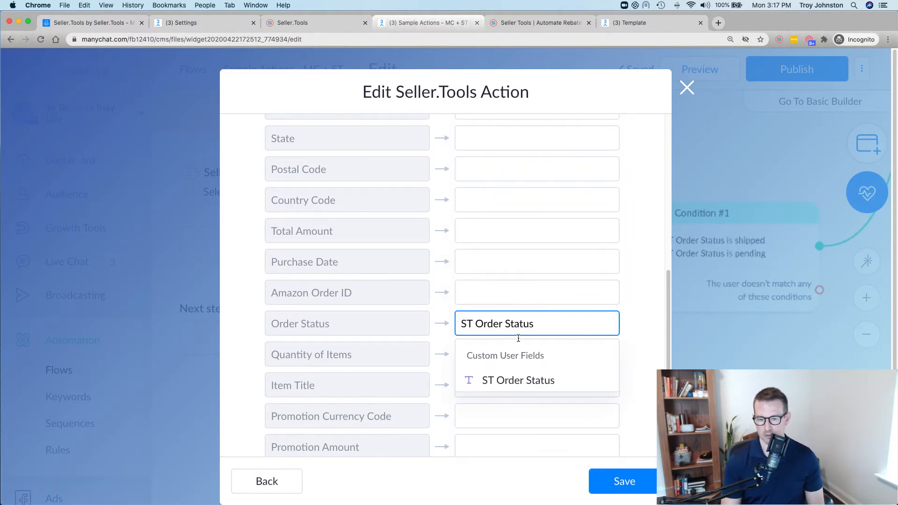
{"action": "left_click", "coordinate": [513, 374]}
{"action": "left_click", "coordinate": [620, 488]}
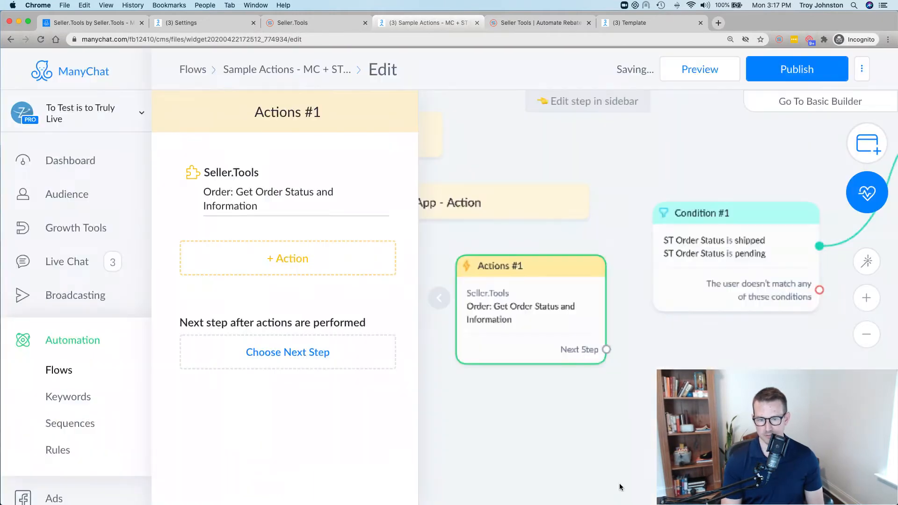
- Connect the order verification message's next step to the Seller.Tools Actions step and move that Actions step slightly closer to the message
{"action": "left_click_drag", "start_coordinate": [533, 424], "coordinate": [654, 412]}
{"action": "left_click_drag", "start_coordinate": [690, 277], "coordinate": [650, 277]}
{"action": "left_click_drag", "start_coordinate": [625, 429], "coordinate": [645, 426]}
{"action": "left_click_drag", "start_coordinate": [490, 423], "coordinate": [584, 282]}
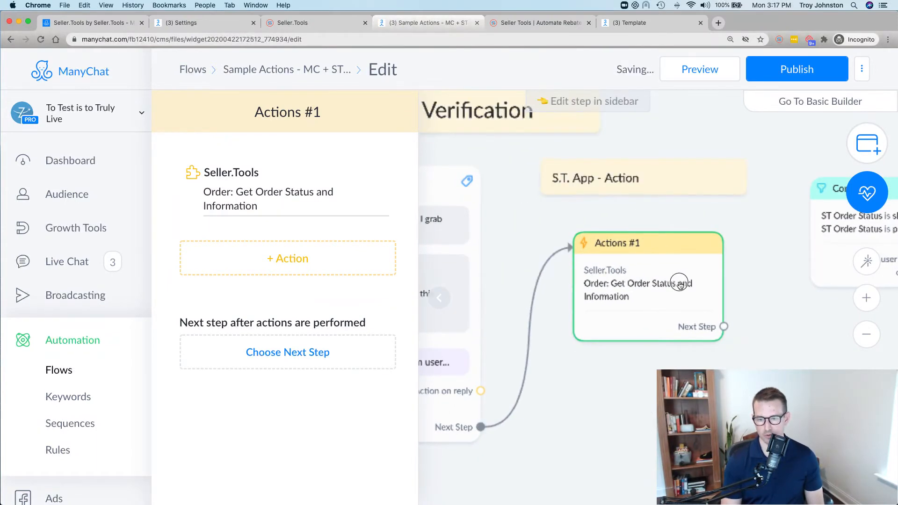
{"action": "left_click_drag", "start_coordinate": [680, 282], "coordinate": [666, 283]}
{"action": "left_click", "coordinate": [553, 371]}
- Connect the next step of the Seller.Tools Actions step to the condition that checks for shipped or pending order status
{"action": "left_click_drag", "start_coordinate": [722, 347], "coordinate": [610, 344]}
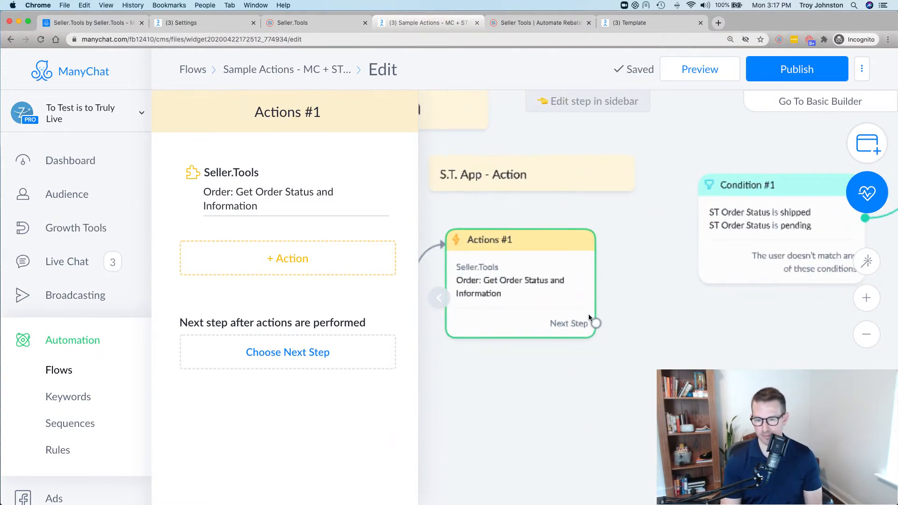
{"action": "mouse_move", "coordinate": [511, 282]}
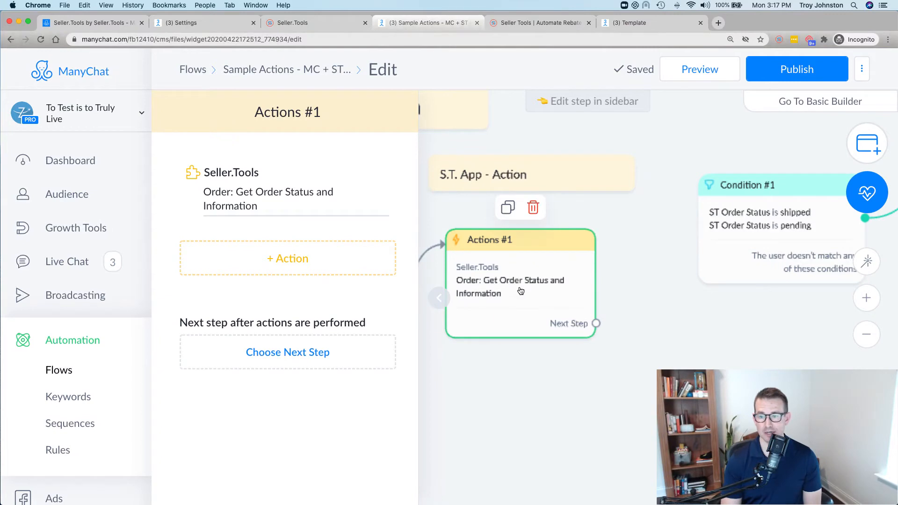
{"action": "left_click_drag", "start_coordinate": [742, 349], "coordinate": [627, 357]}
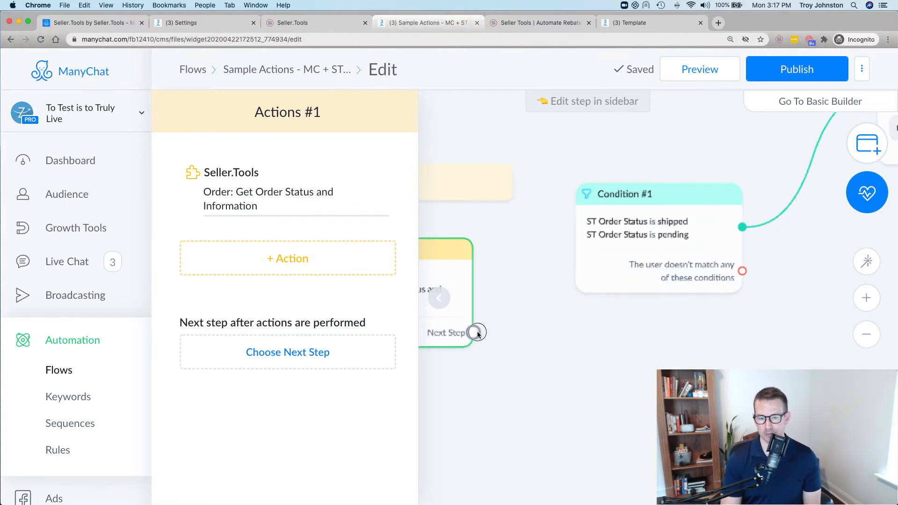
{"action": "mouse_move", "coordinate": [477, 331]}
{"action": "left_mouse_down"}
{"action": "mouse_move", "coordinate": [583, 152]}
{"action": "mouse_move", "coordinate": [584, 214]}
{"action": "left_mouse_up"}
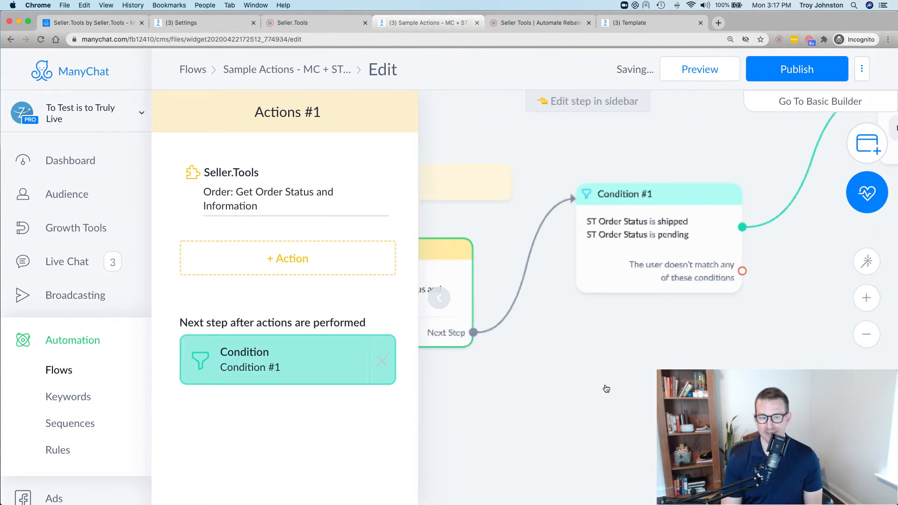
- Review the connected verification flow from the initial message through the Seller.Tools action and condition to the "thanks for order" message
{"action": "left_click_drag", "start_coordinate": [478, 362], "coordinate": [532, 363]}
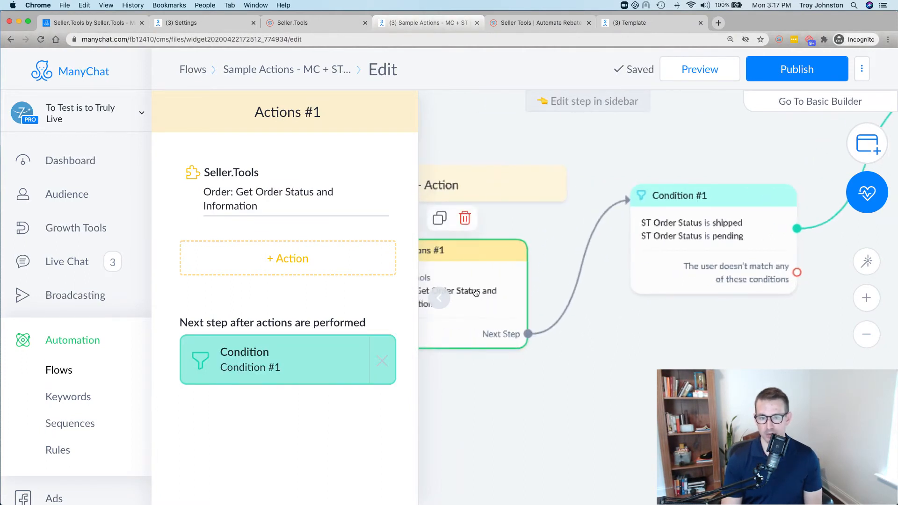
{"action": "left_click_drag", "start_coordinate": [781, 291], "coordinate": [547, 378]}
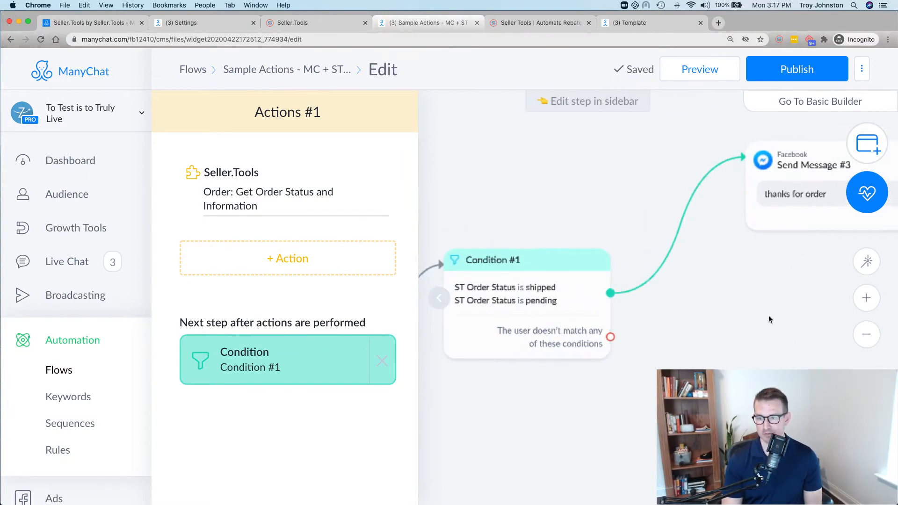
{"action": "left_click_drag", "start_coordinate": [782, 306], "coordinate": [641, 371]}
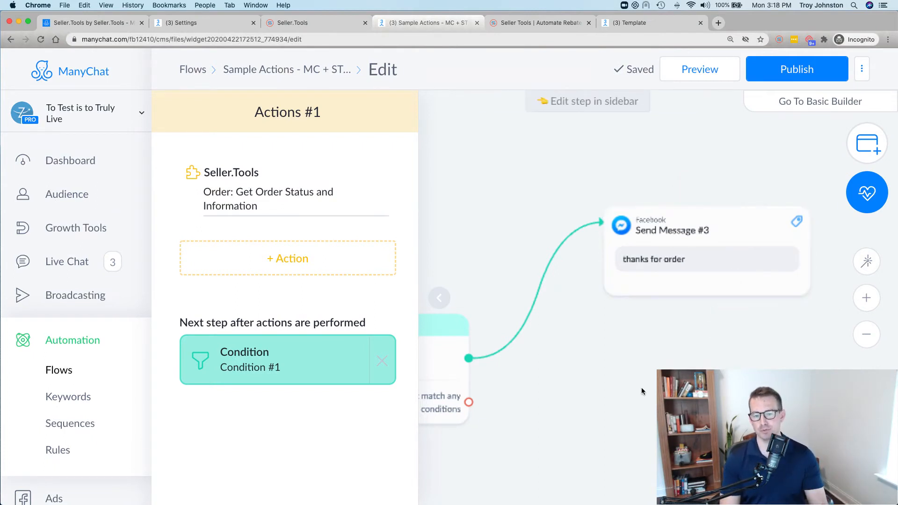
{"action": "left_click_drag", "start_coordinate": [575, 437], "coordinate": [824, 351]}
{"action": "left_click_drag", "start_coordinate": [475, 475], "coordinate": [696, 442]}
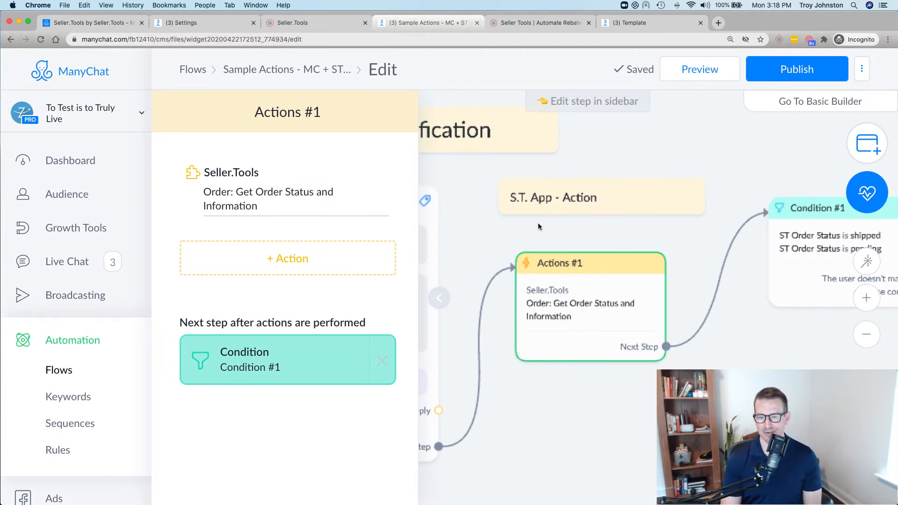
{"action": "left_click_drag", "start_coordinate": [706, 342], "coordinate": [579, 360]}
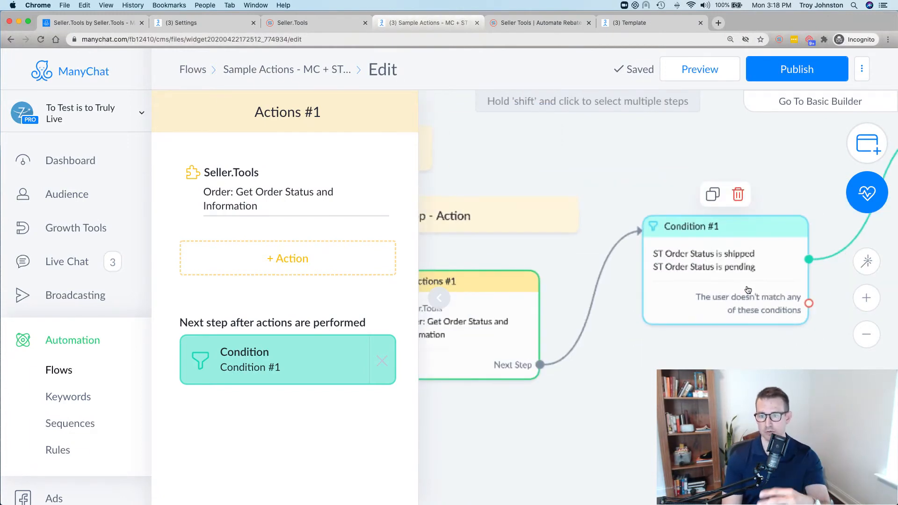
{"action": "left_click_drag", "start_coordinate": [819, 385], "coordinate": [856, 358]}
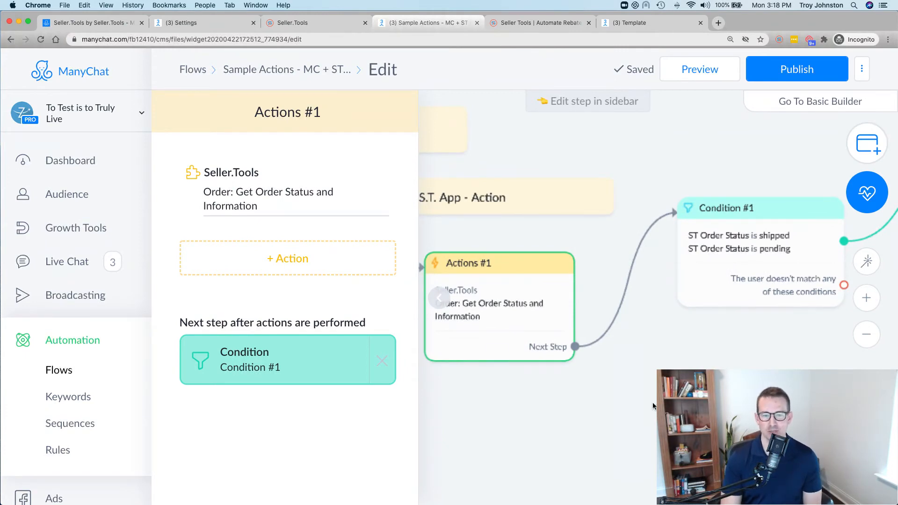
{"action": "left_click_drag", "start_coordinate": [616, 413], "coordinate": [749, 423]}
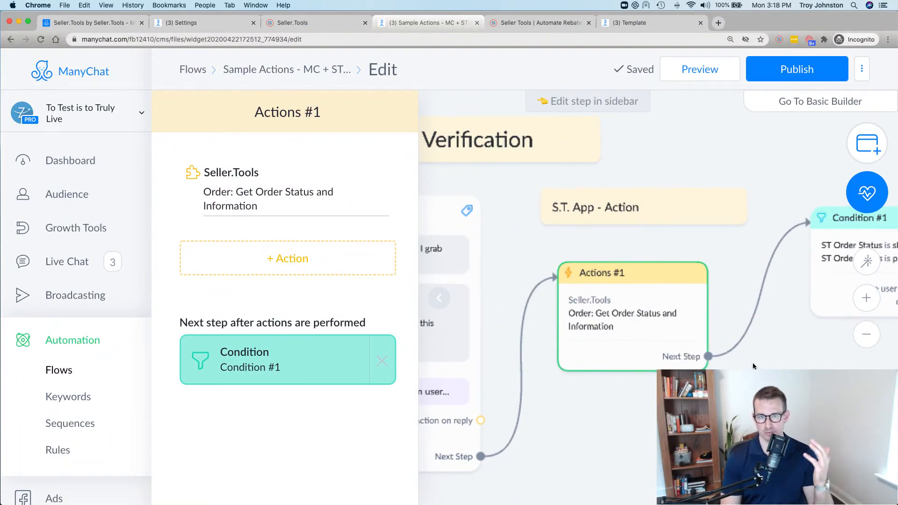
{"action": "left_click", "coordinate": [569, 119]}
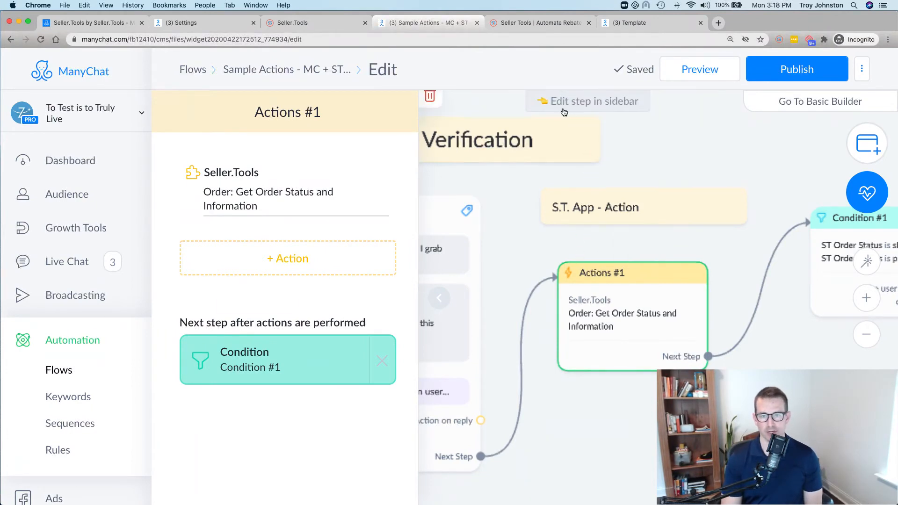
- Switch to the Seller.Tools rebate automation page and review its setup instructions and the gift card flow options for amazon.com
{"action": "left_click", "coordinate": [528, 22]}
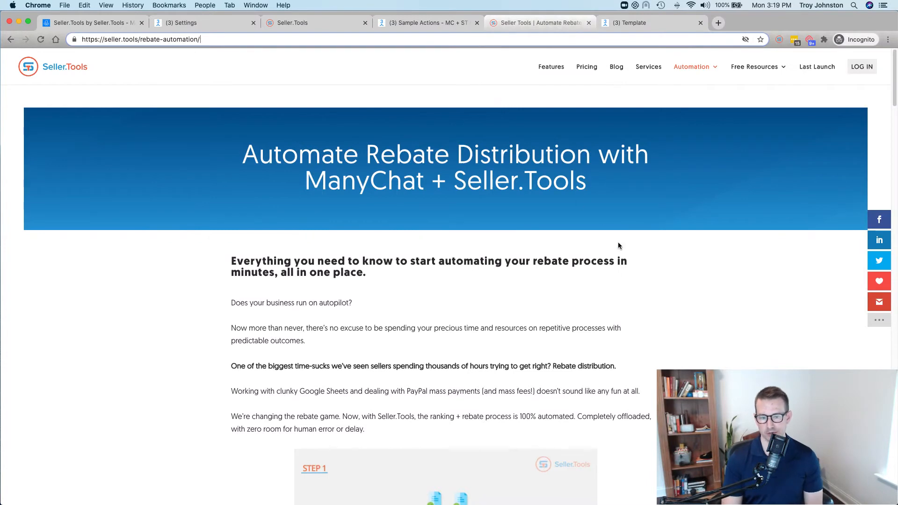
{"action": "scroll", "coordinate": [662, 241], "scroll_direction": "down", "scroll_amount": 5}
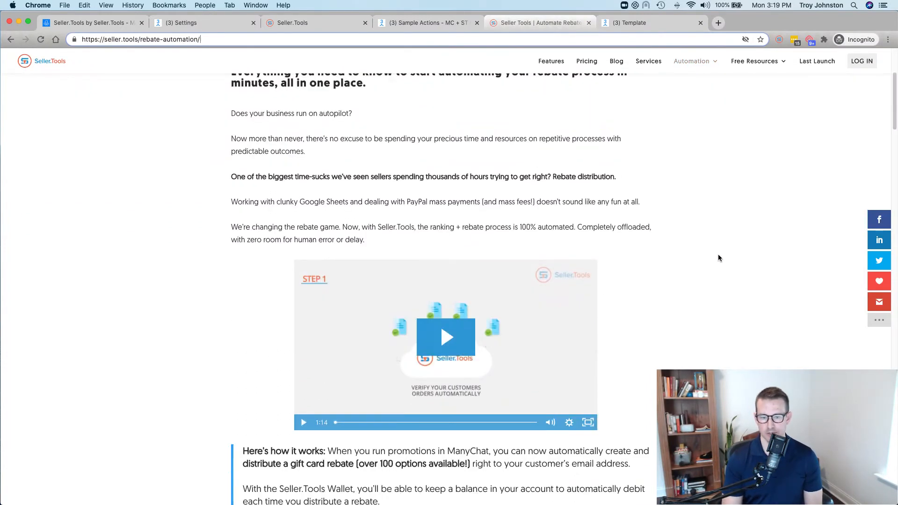
{"action": "scroll", "coordinate": [718, 254], "scroll_direction": "down", "scroll_amount": 7}
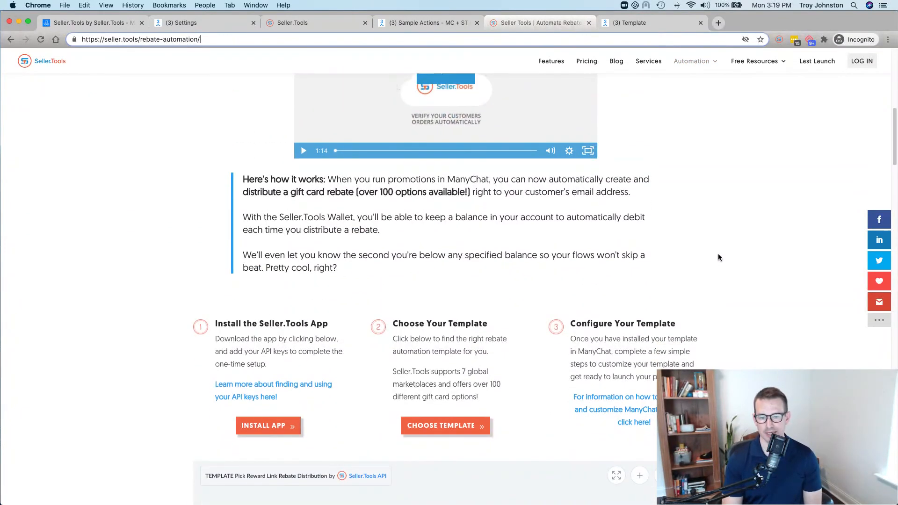
{"action": "scroll", "coordinate": [718, 257], "scroll_direction": "down", "scroll_amount": 5}
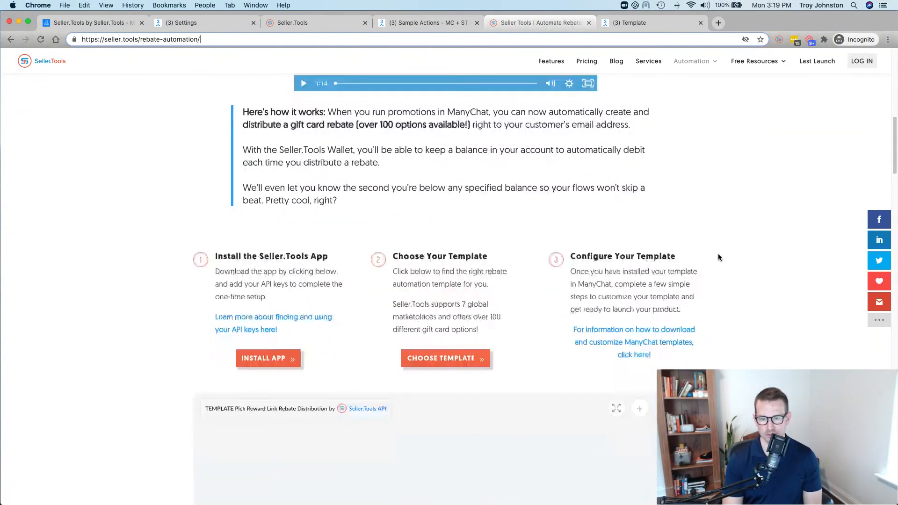
{"action": "scroll", "coordinate": [763, 249], "scroll_direction": "down", "scroll_amount": 4}
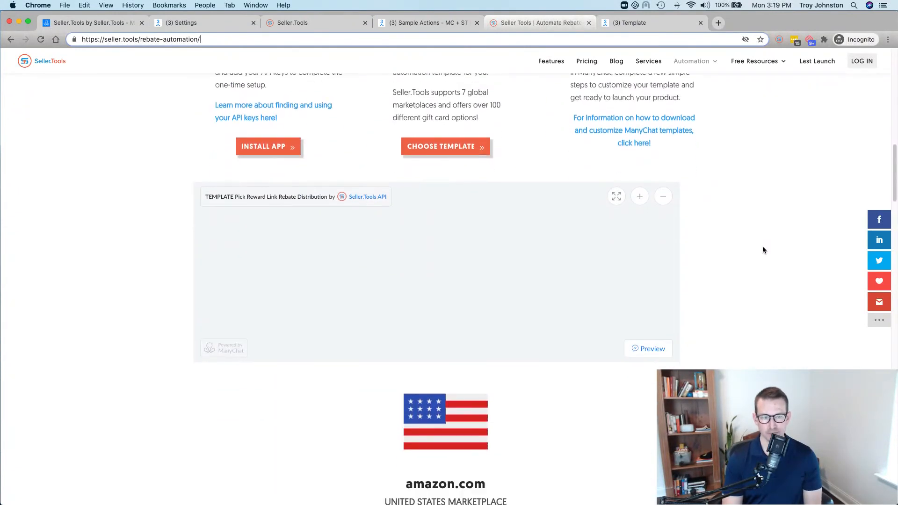
{"action": "scroll", "coordinate": [763, 249], "scroll_direction": "down", "scroll_amount": 1}
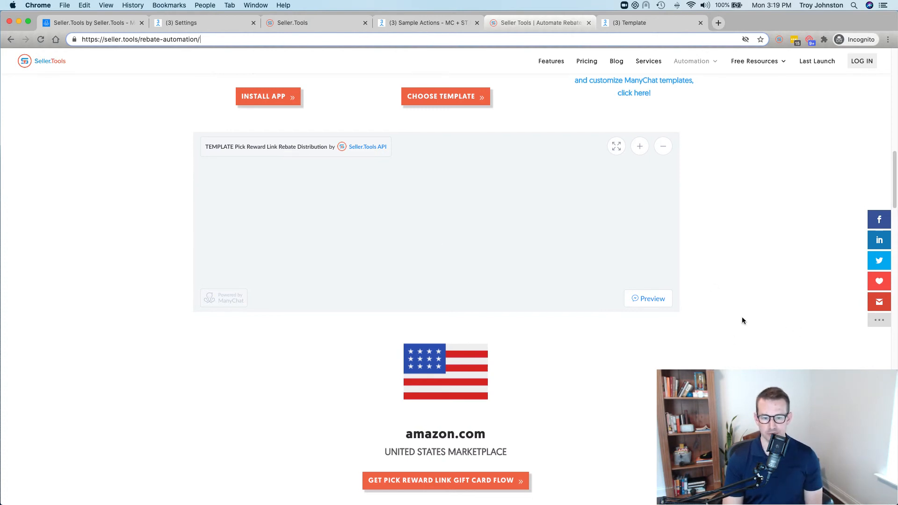
{"action": "scroll", "coordinate": [742, 316], "scroll_direction": "down", "scroll_amount": 4}
{"action": "scroll", "coordinate": [739, 320], "scroll_direction": "down", "scroll_amount": 1}
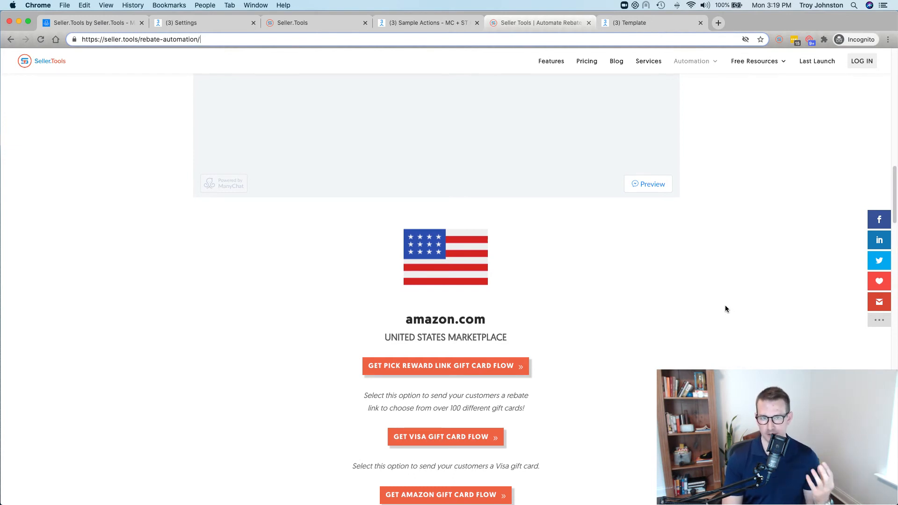
{"action": "scroll", "coordinate": [725, 308], "scroll_direction": "down", "scroll_amount": 2}
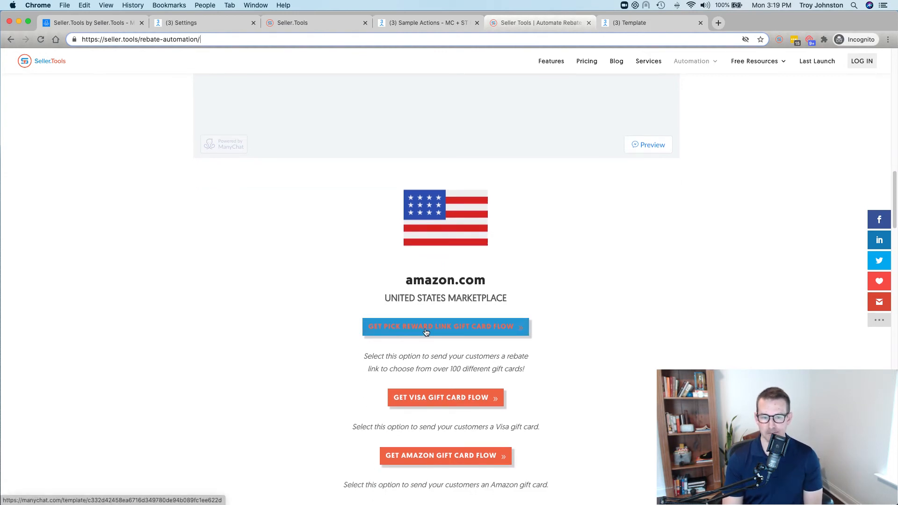
- Open the amazon.com Pick Reward Link Gift Card Flow template, check its included flow, and start installation up to choosing a page
{"action": "left_click", "coordinate": [444, 330]}
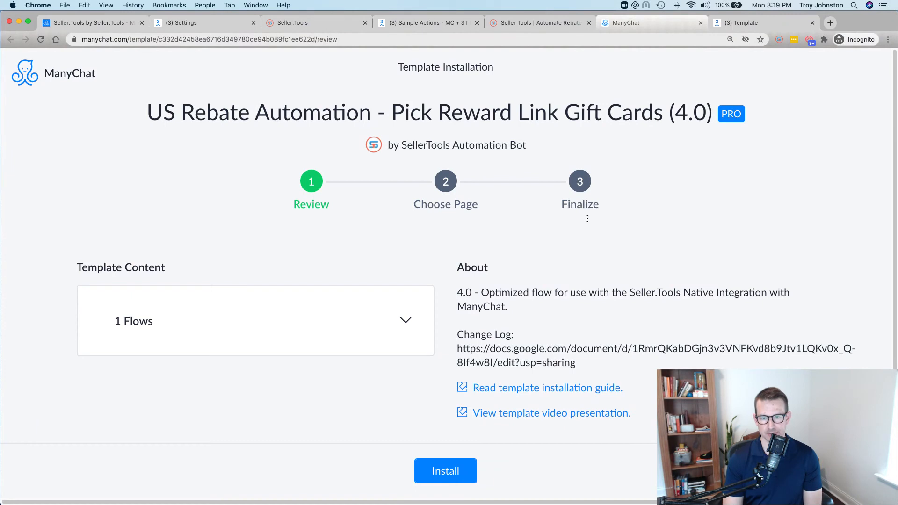
{"action": "left_click", "coordinate": [368, 320]}
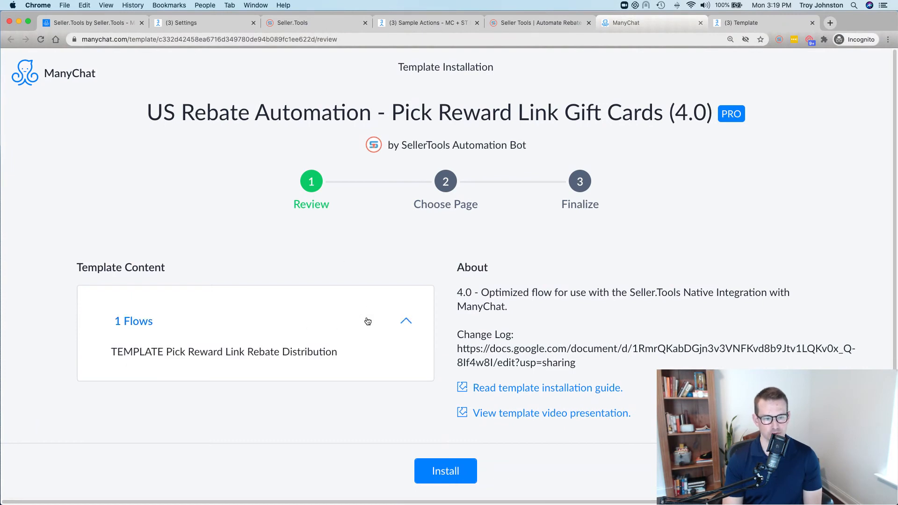
{"action": "left_click", "coordinate": [368, 321]}
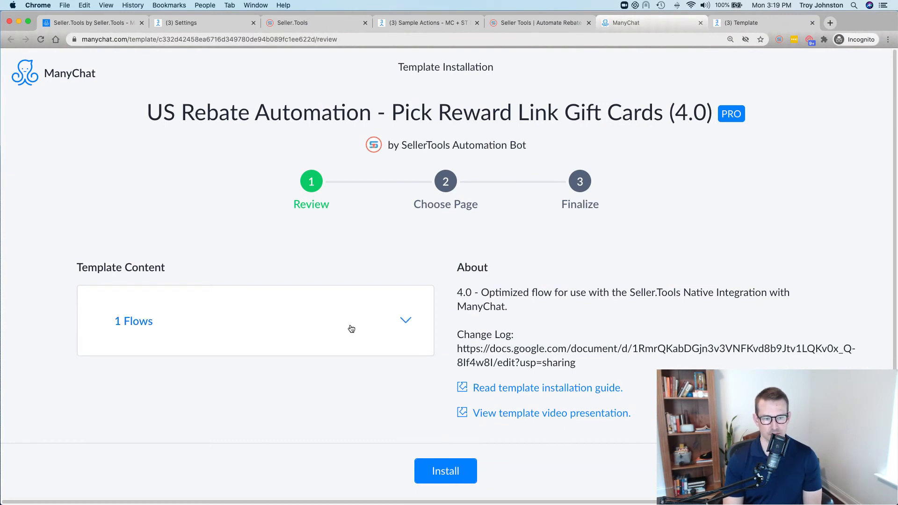
{"action": "left_click", "coordinate": [351, 329]}
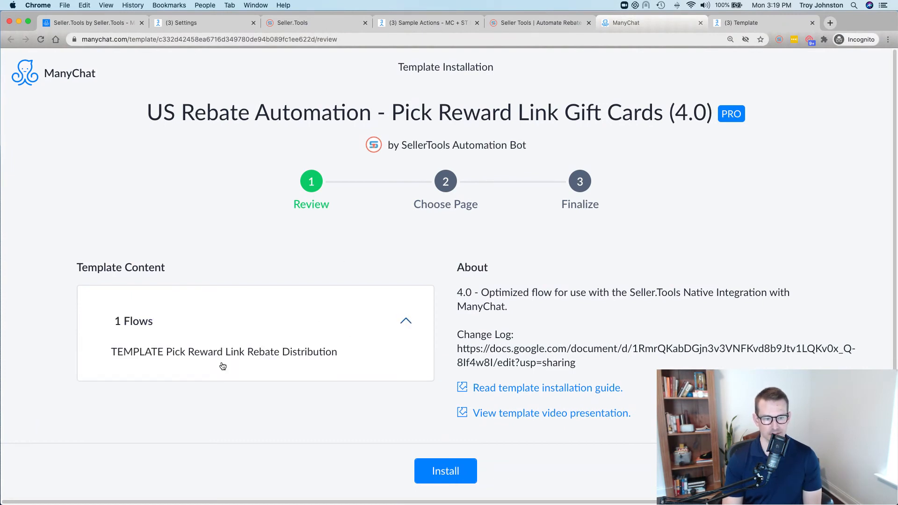
{"action": "left_click", "coordinate": [403, 322]}
{"action": "left_click", "coordinate": [445, 469]}
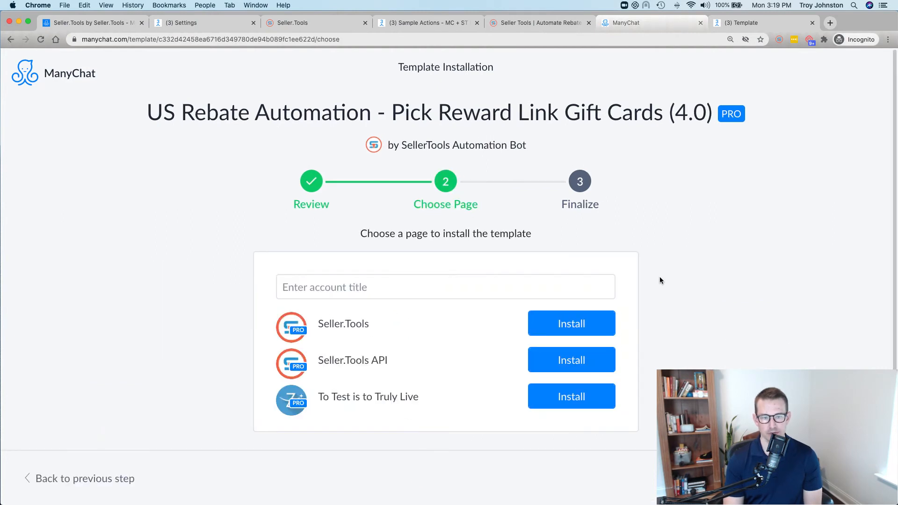
- Examine the configurable settings of the installed US Rebate Automation - Pick Reward Link Gift Cards (4.0) template
{"action": "scroll", "coordinate": [683, 280], "scroll_direction": "down", "scroll_amount": 2}
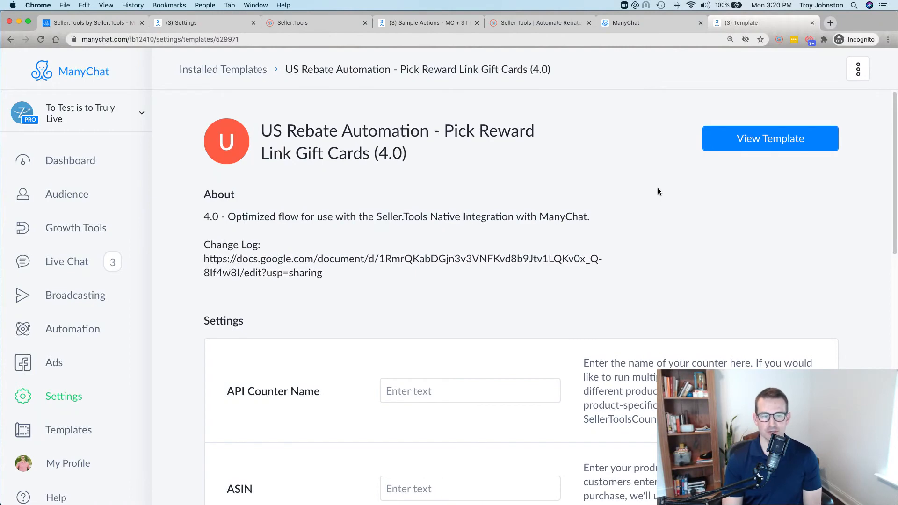
{"action": "key", "text": "super+minus"}
{"action": "key", "text": "super+minus"}
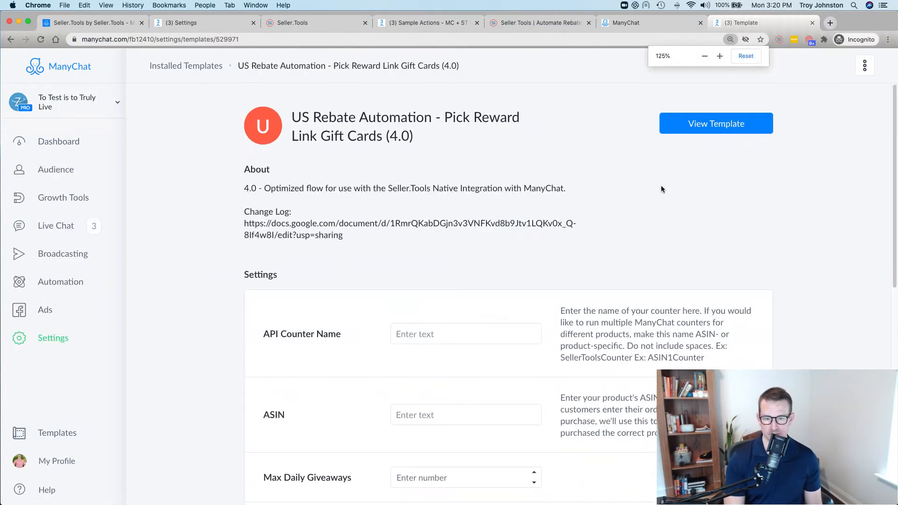
{"action": "scroll", "coordinate": [685, 225], "scroll_direction": "down", "scroll_amount": 5}
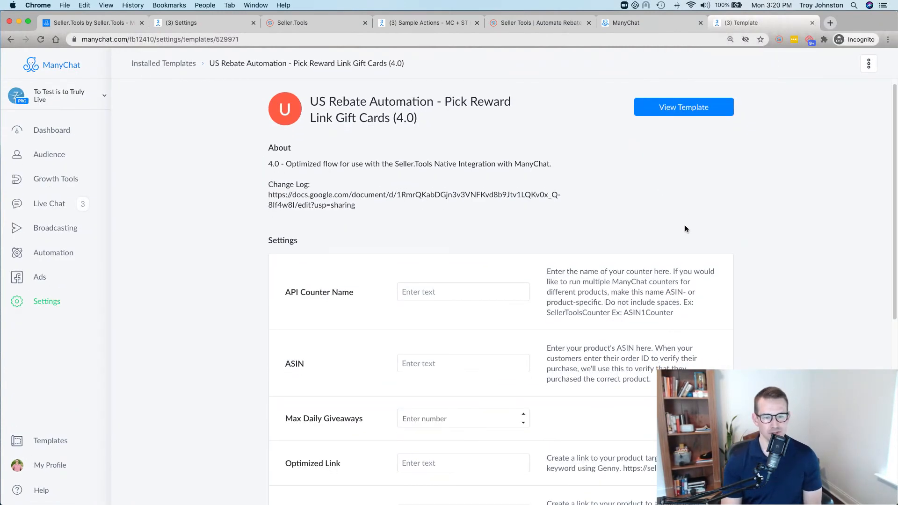
{"action": "scroll", "coordinate": [684, 226], "scroll_direction": "down", "scroll_amount": 3}
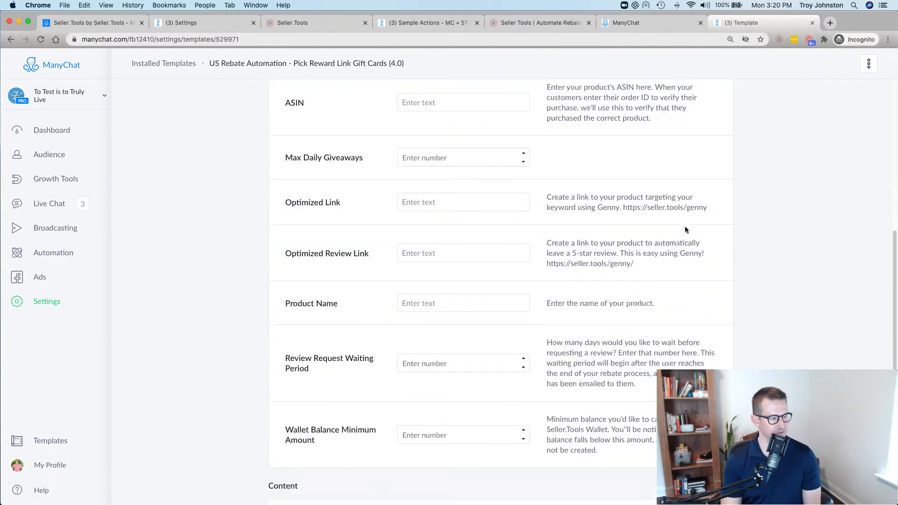
{"action": "scroll", "coordinate": [684, 226], "scroll_direction": "up", "scroll_amount": 8}
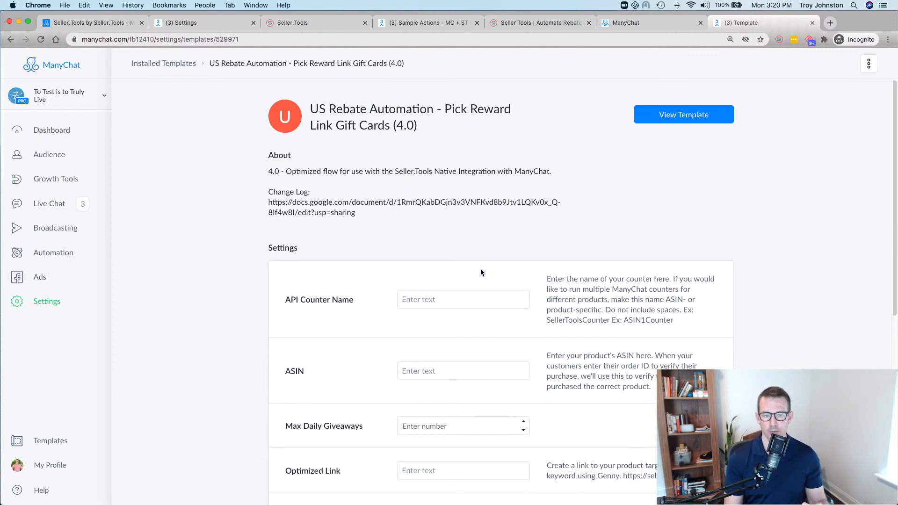
- Set the rebate template's API Counter Name to ASINCounter1
{"action": "left_click", "coordinate": [446, 304]}
{"action": "type", "text": "ASIN"}
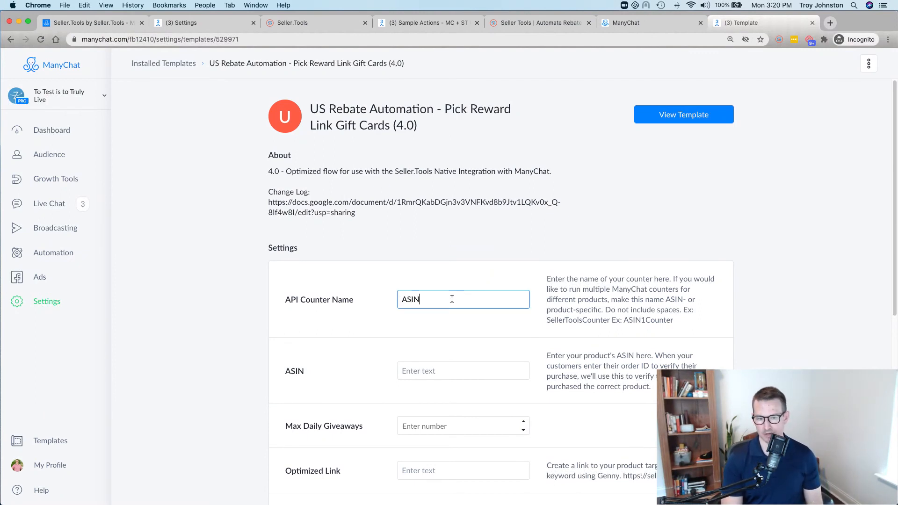
{"action": "type", "text": "co"}
{"action": "key", "text": "BackSpace"}
{"action": "key", "text": "BackSpace"}
{"action": "type", "text": "Co"}
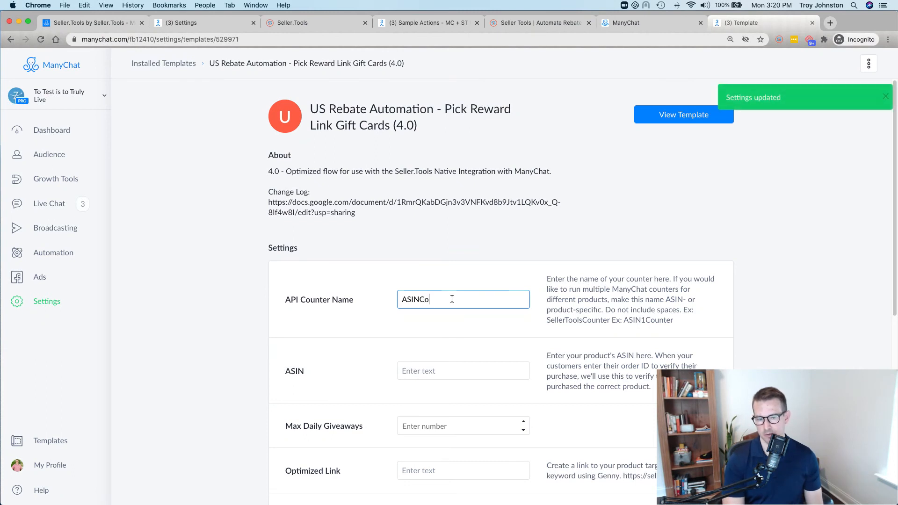
{"action": "type", "text": "unter1"}
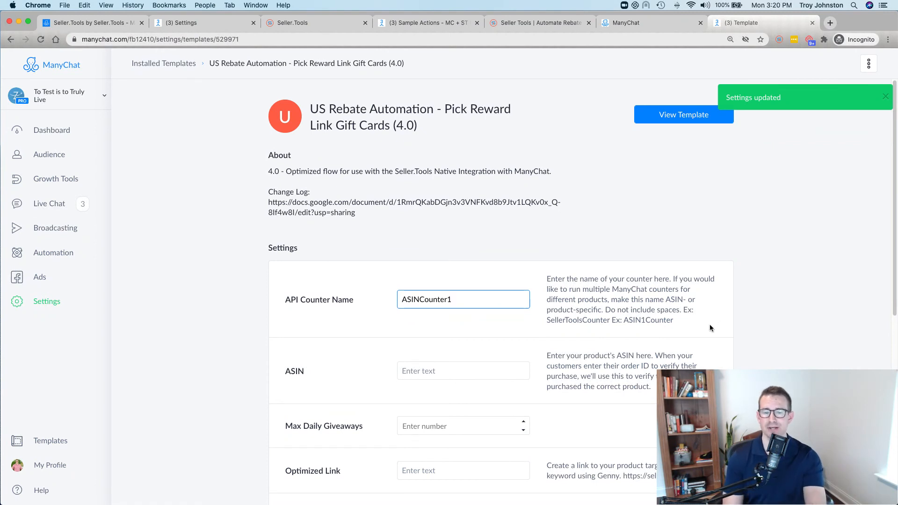
- Review the remaining template settings, from ASIN and Max Daily Giveaways through the optimized links to Review Request Waiting Period and Wallet Balance Minimum Amount
{"action": "scroll", "coordinate": [561, 337], "scroll_direction": "down", "scroll_amount": 1}
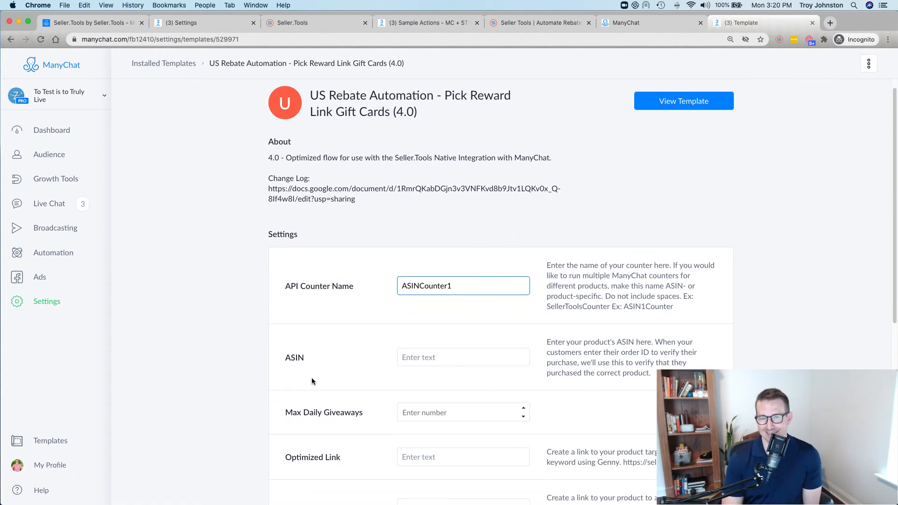
{"action": "scroll", "coordinate": [432, 356], "scroll_direction": "down", "scroll_amount": 1}
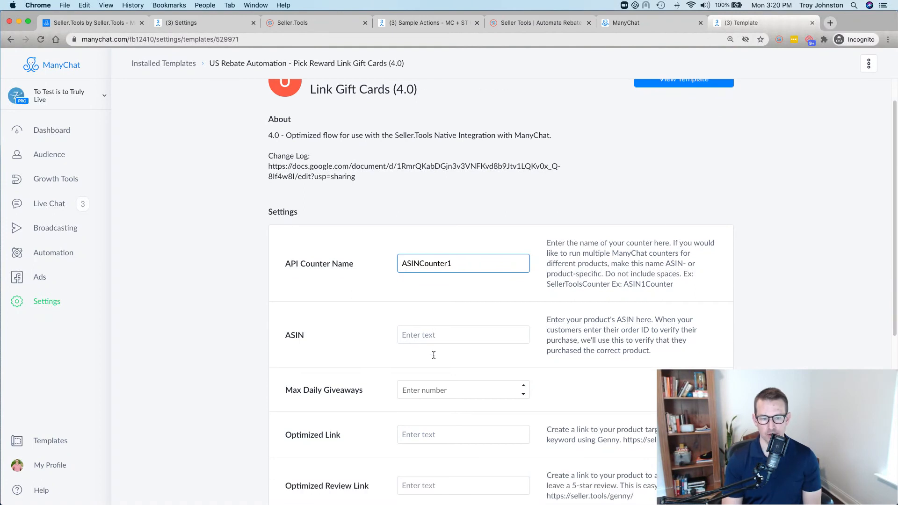
{"action": "scroll", "coordinate": [604, 367], "scroll_direction": "down", "scroll_amount": 3}
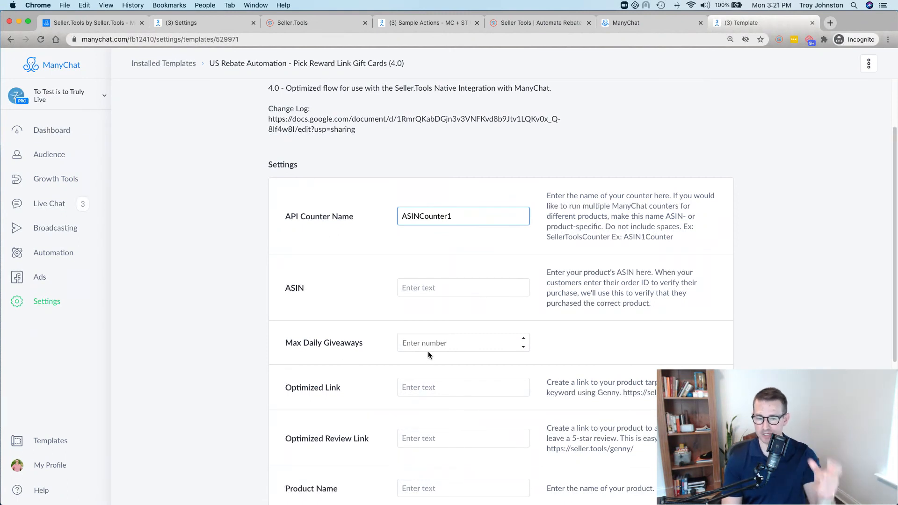
{"action": "scroll", "coordinate": [437, 288], "scroll_direction": "down", "scroll_amount": 3}
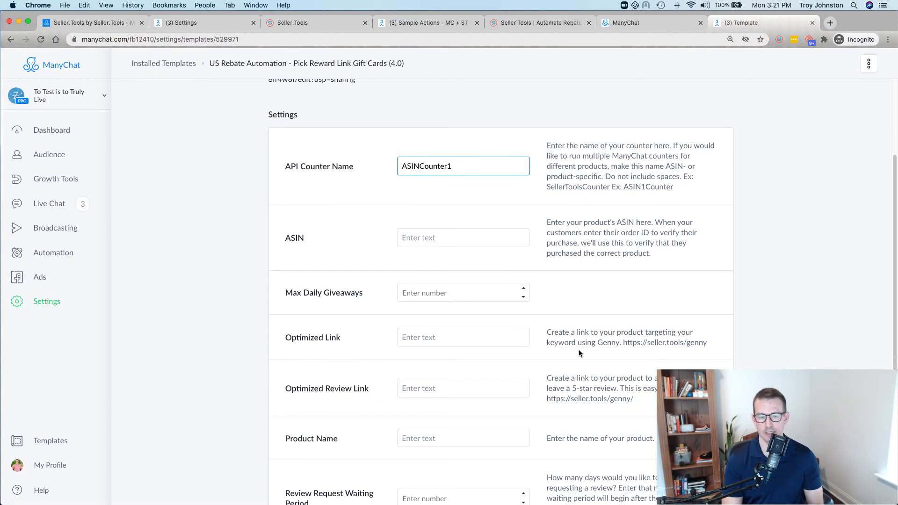
{"action": "scroll", "coordinate": [514, 360], "scroll_direction": "down", "scroll_amount": 2}
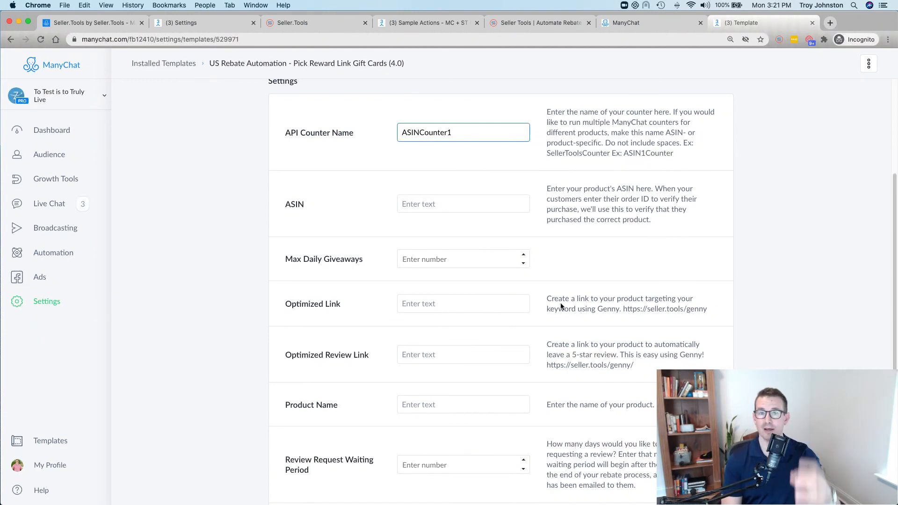
{"action": "scroll", "coordinate": [578, 290], "scroll_direction": "down", "scroll_amount": 2}
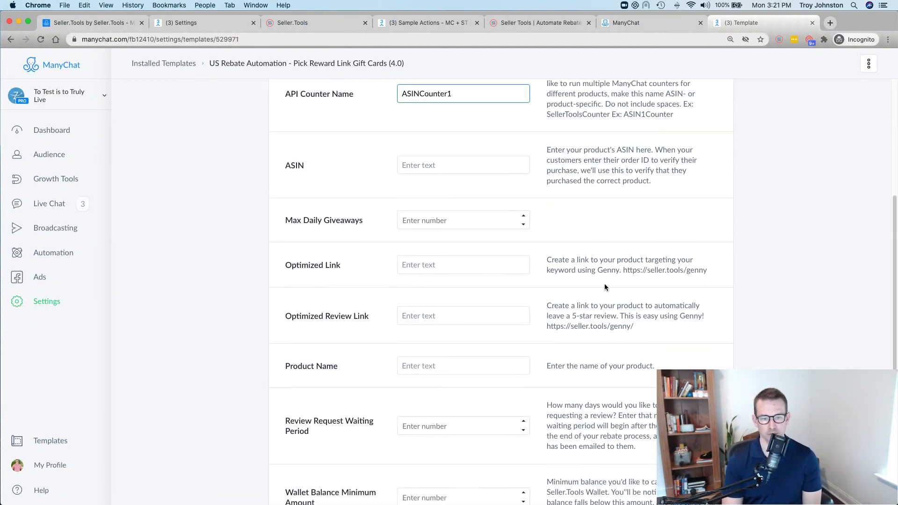
{"action": "scroll", "coordinate": [659, 320], "scroll_direction": "down", "scroll_amount": 6}
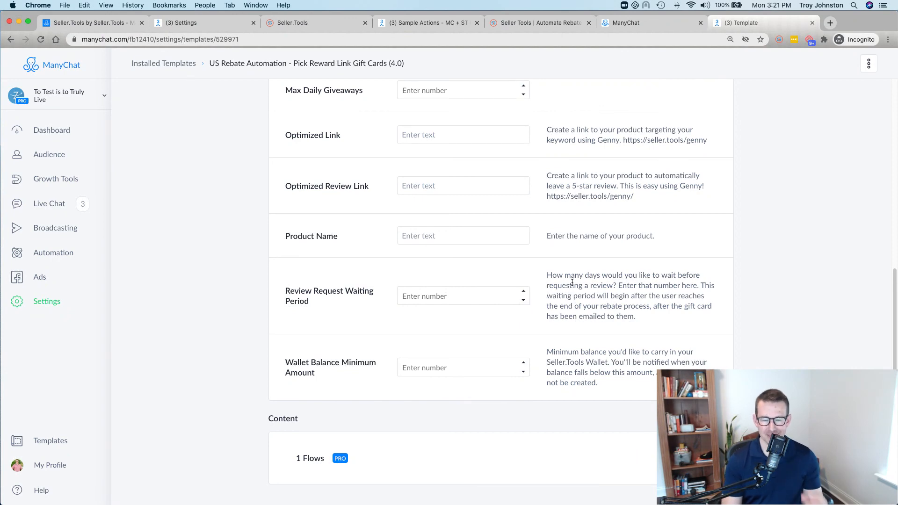
{"action": "scroll", "coordinate": [695, 269], "scroll_direction": "up", "scroll_amount": 10}
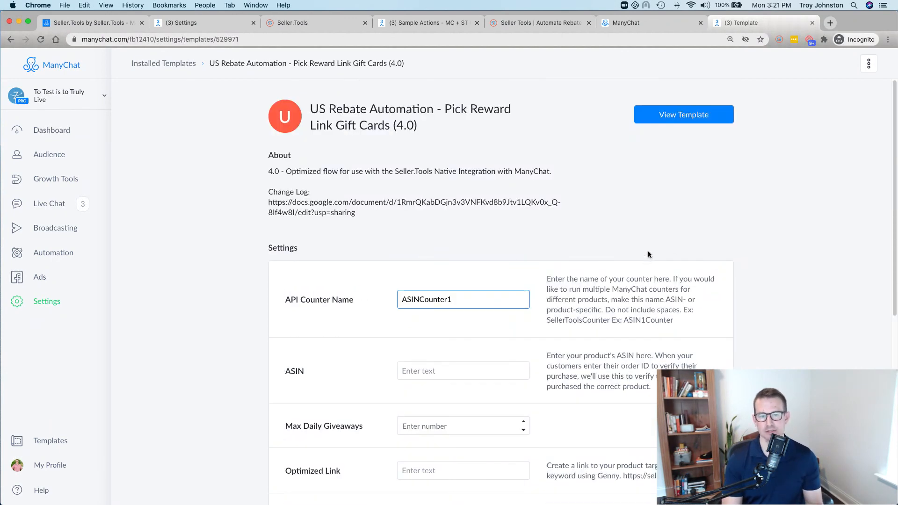